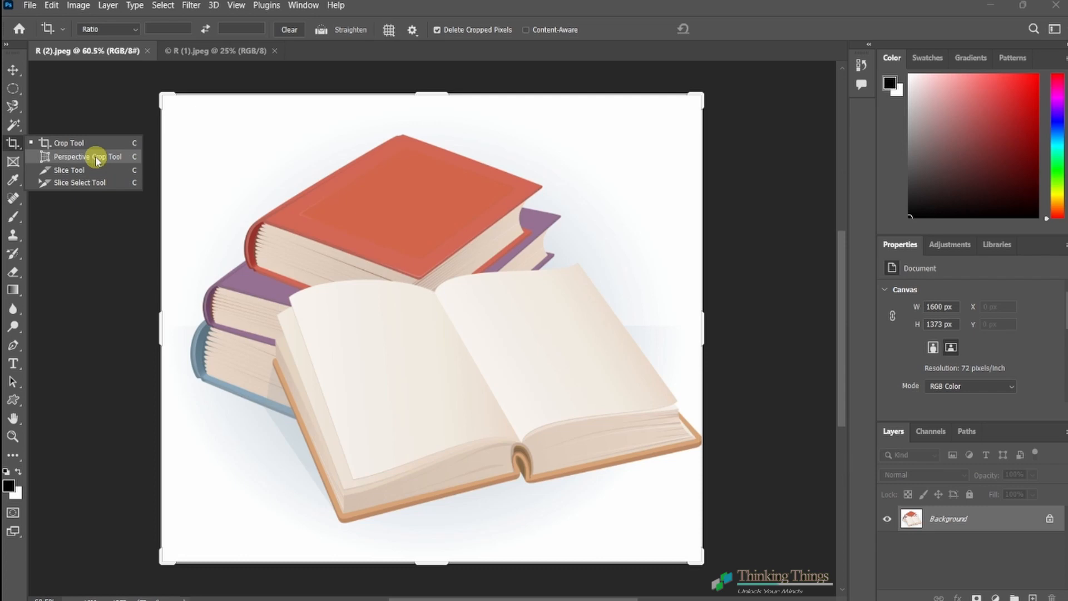
Crop the books image to about 1234 × 1151 px, trimming its margins and the outer parts of the books
left_click(343, 259)
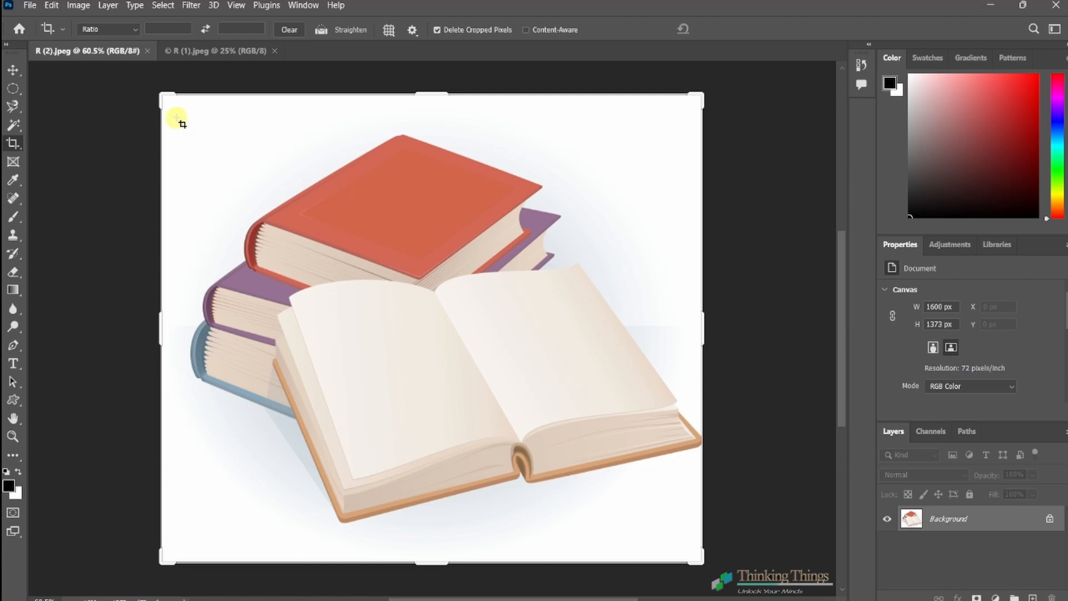
left_click_drag(178, 120, 699, 538)
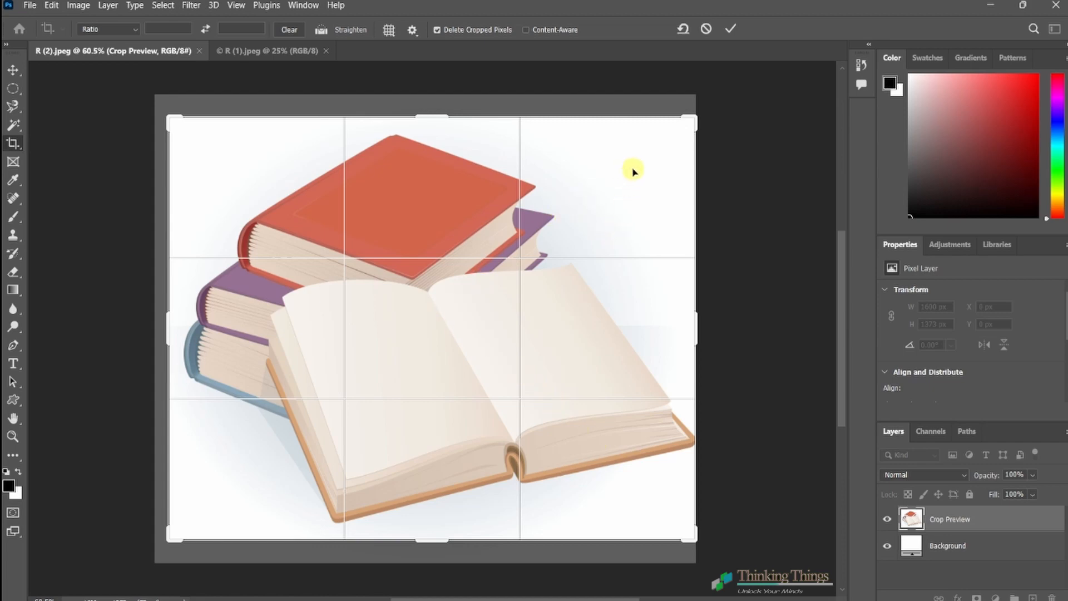
left_click_drag(692, 122, 657, 132)
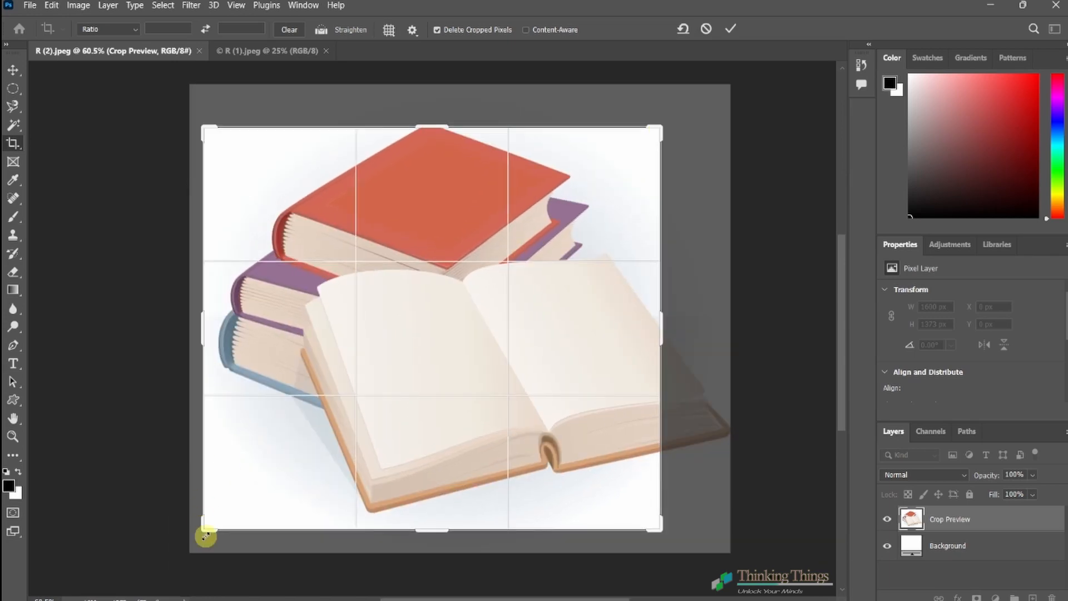
mouse_move(205, 529)
left_mouse_down()
mouse_move(234, 525)
mouse_move(222, 529)
left_mouse_up()
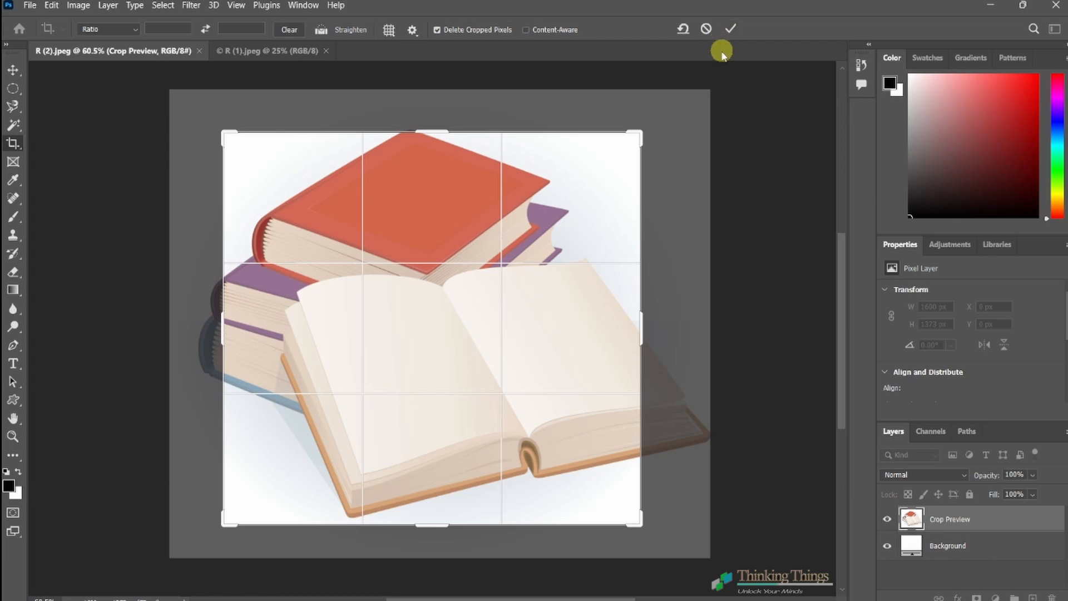
double_click(555, 315)
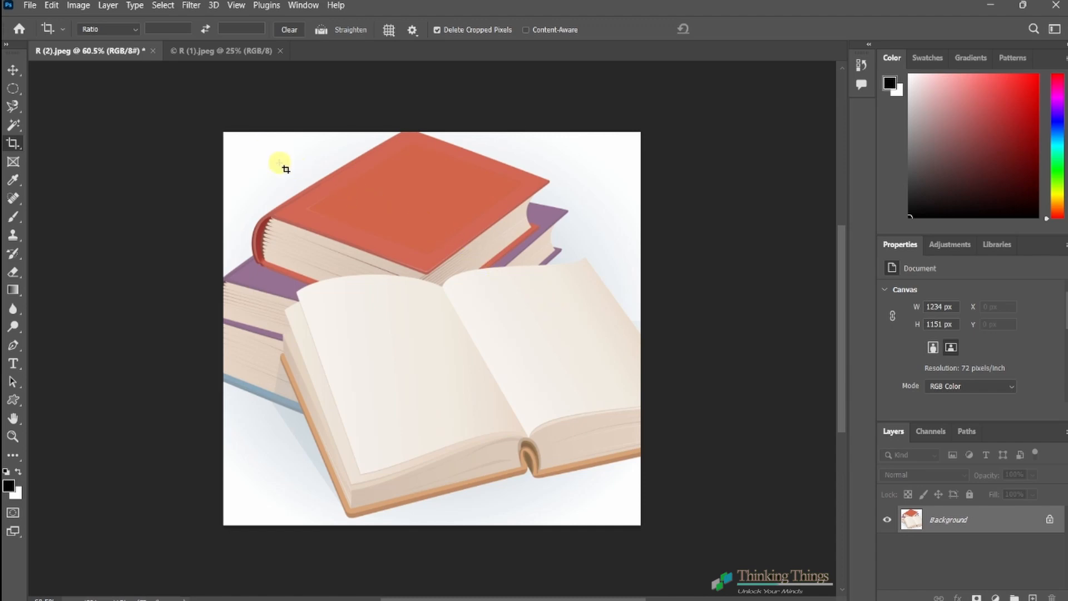
Crop the books image further to about 800 × 903 px around the red cover and open pages
left_click_drag(285, 169, 561, 472)
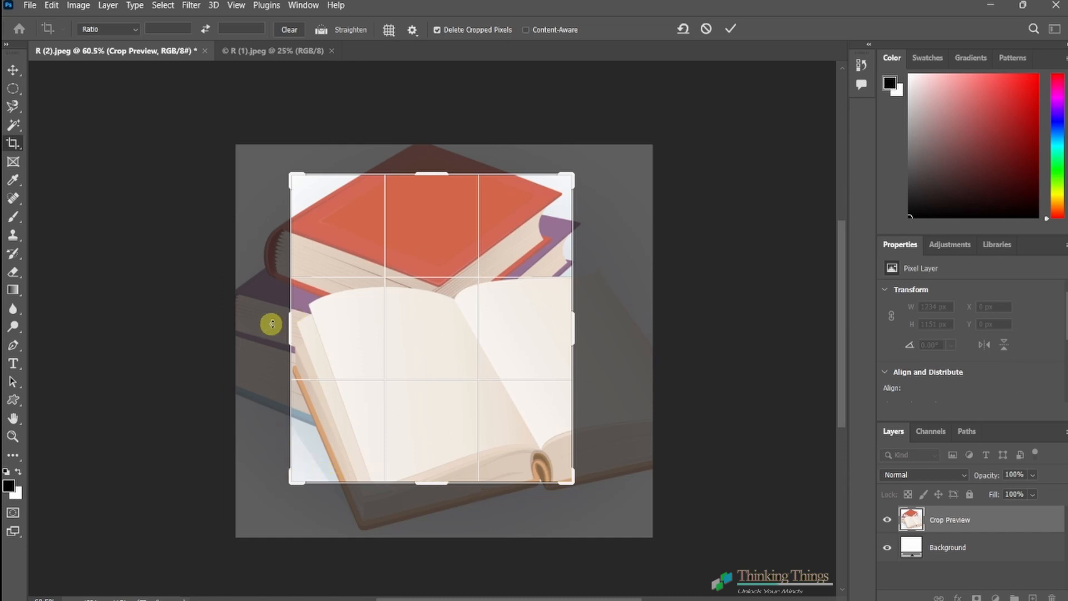
left_click_drag(285, 328, 302, 336)
key("Return")
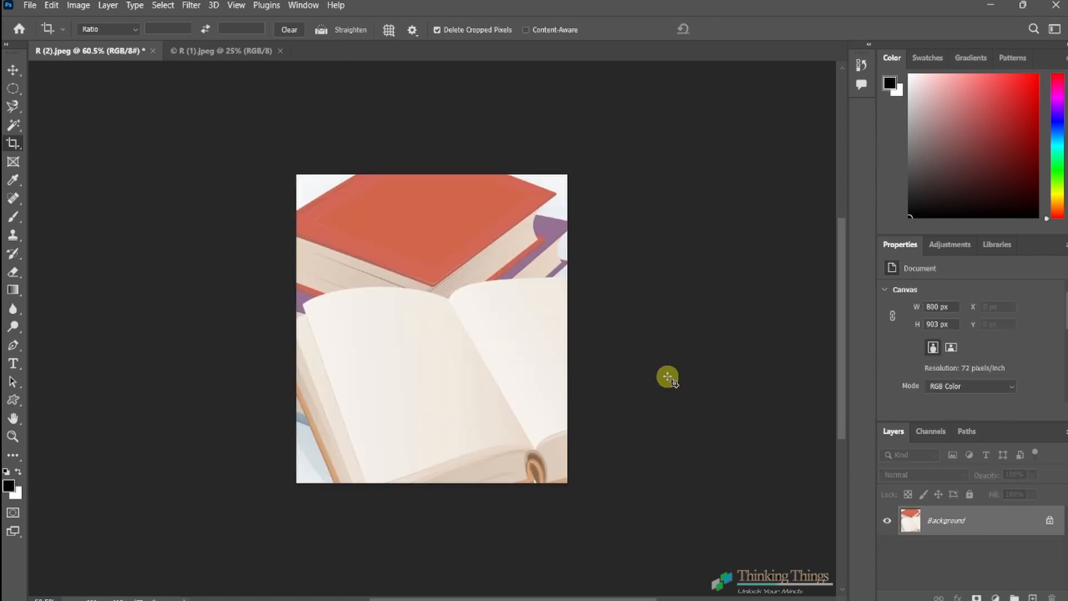
Undo the crops to restore the full books image and dismiss the remaining crop preview
key("ctrl")
key("ctrl+z")
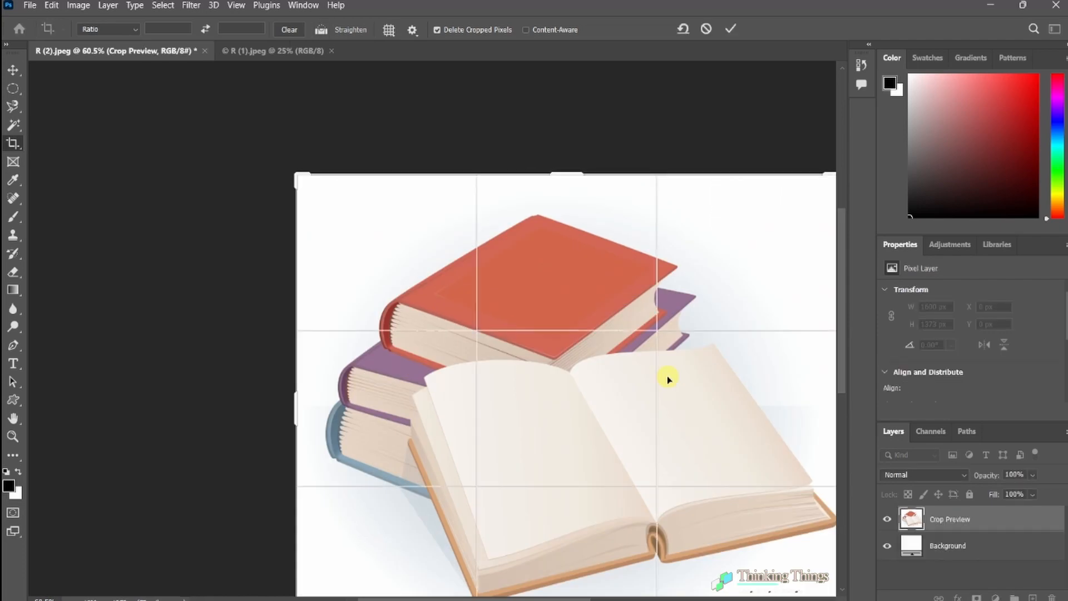
scroll(674, 377, "down", 3)
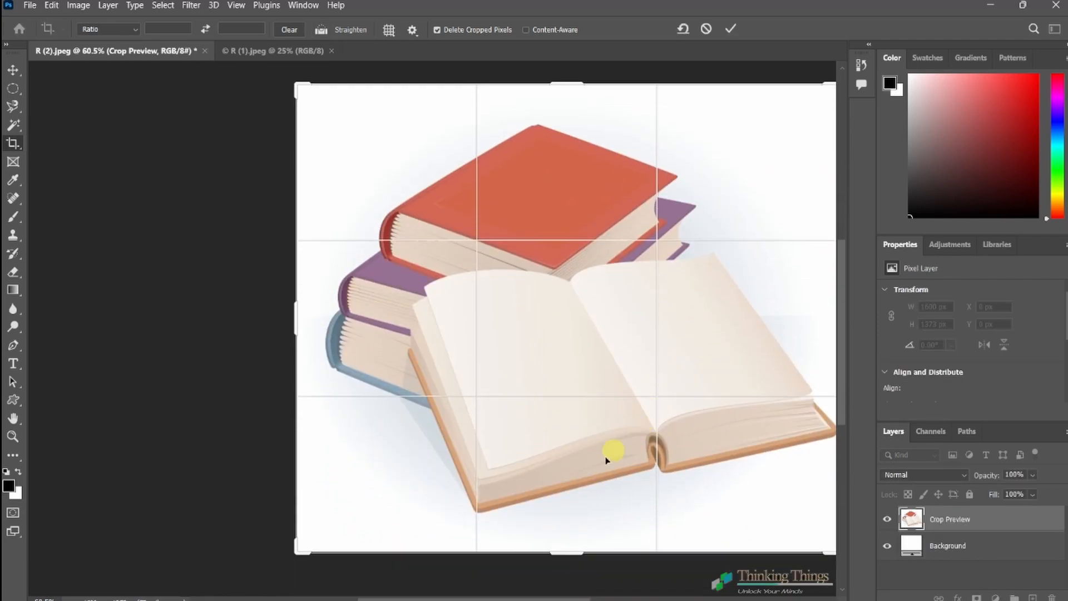
left_click_drag(463, 599, 492, 599)
key("Escape")
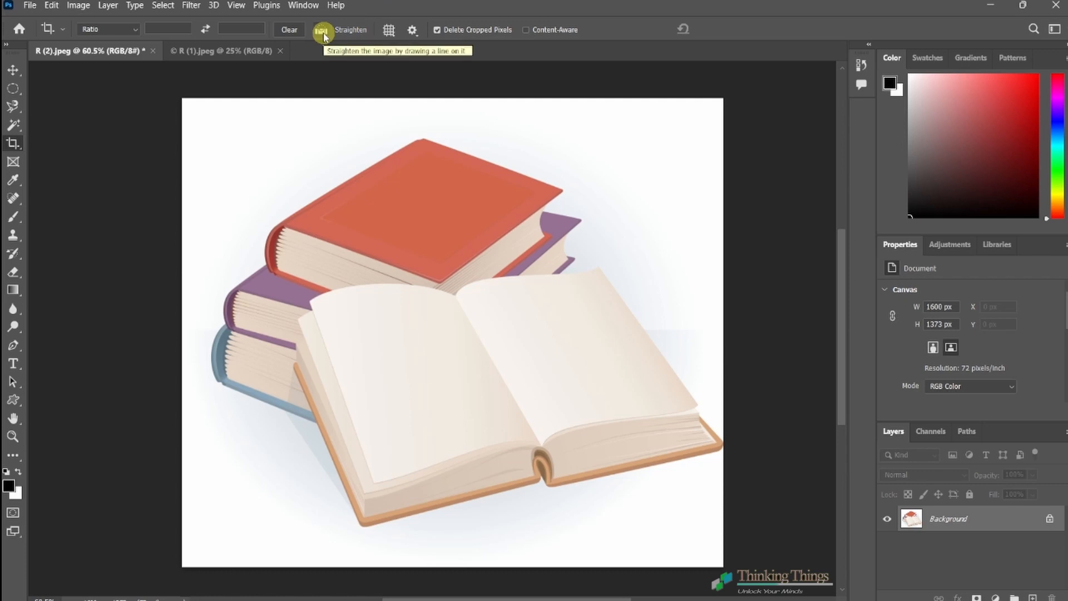
left_click(390, 34)
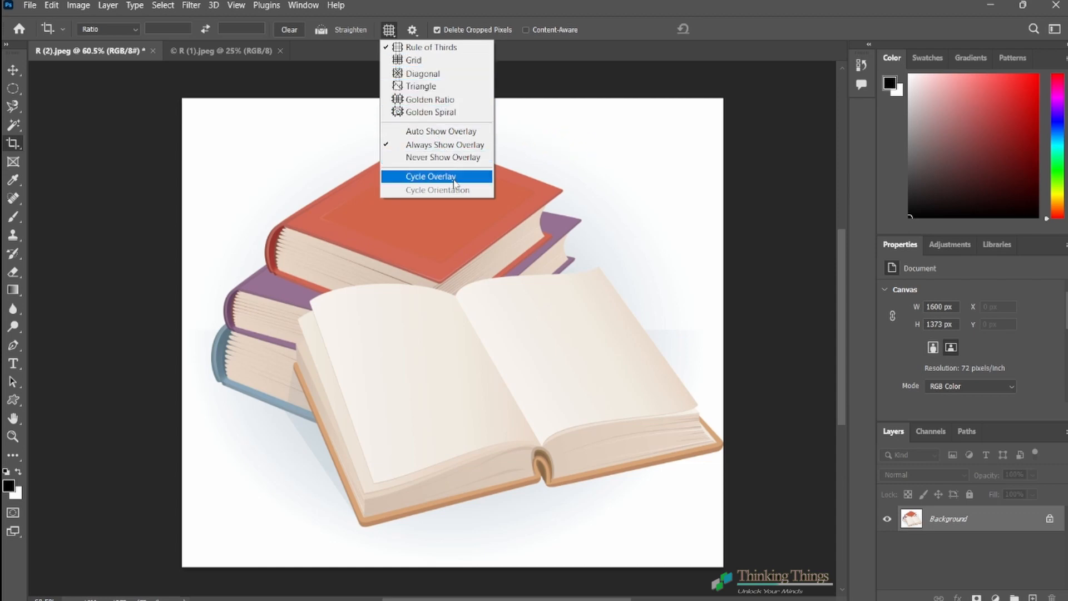
left_click(523, 142)
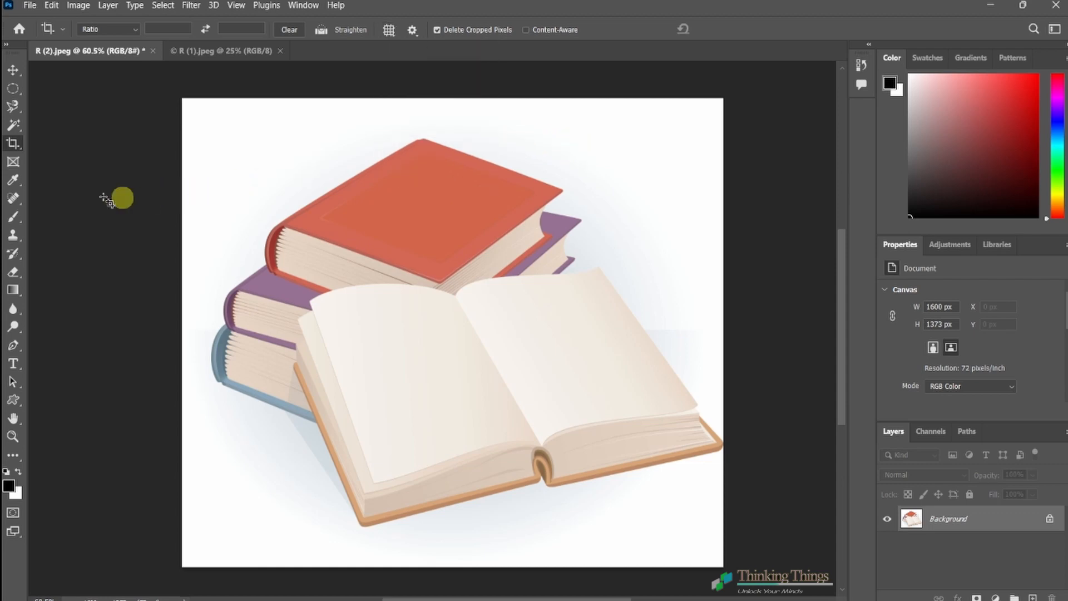
Try a Perspective Crop of the books image with three skewed corners, about 1284 × 1125 px, and undo it
right_click(22, 146)
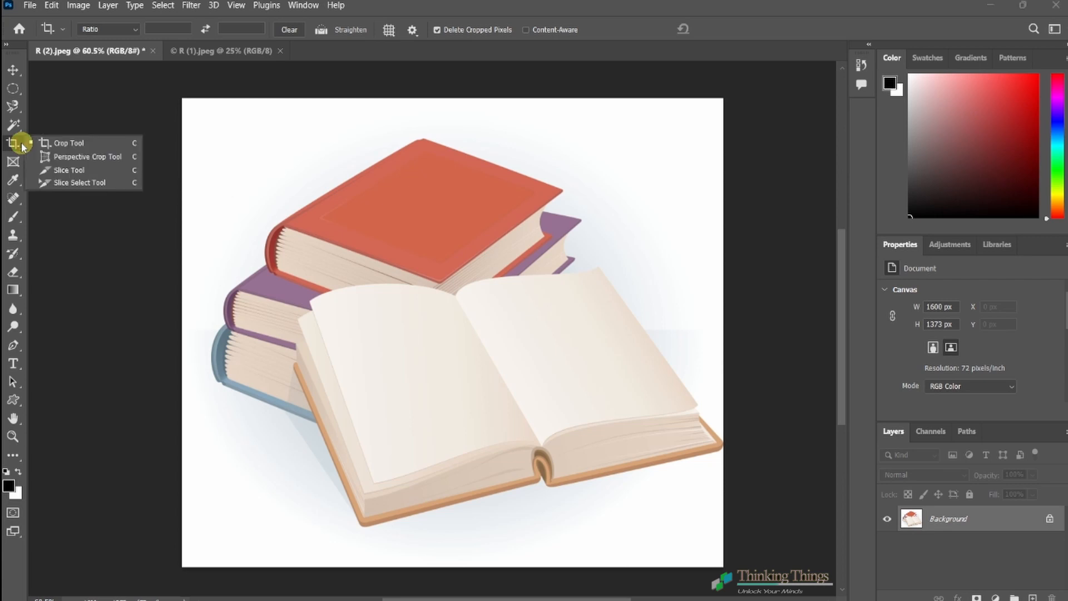
left_click(63, 158)
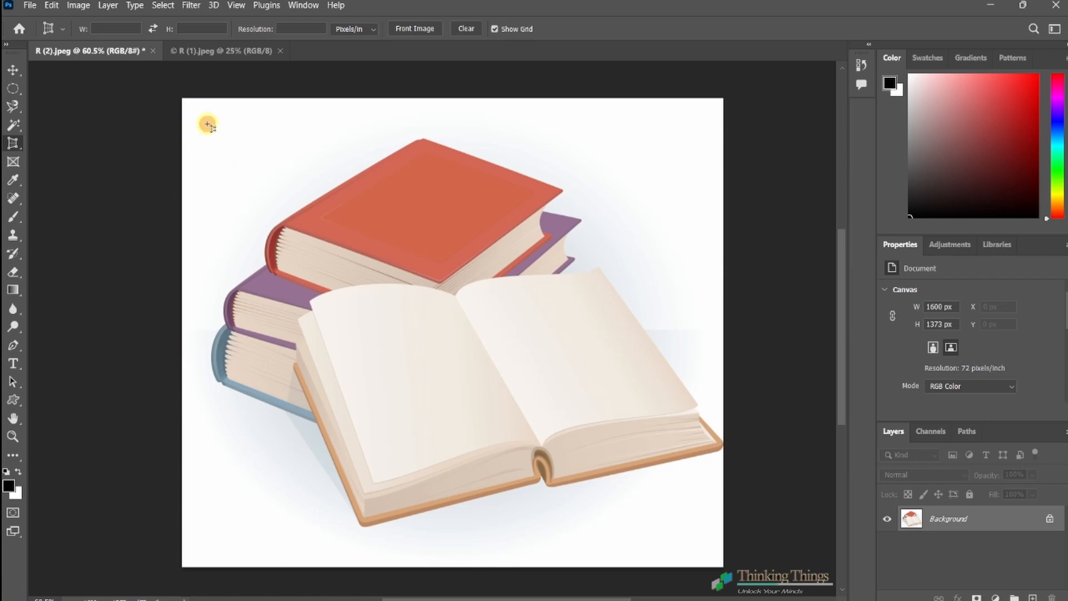
left_click_drag(208, 123, 695, 525)
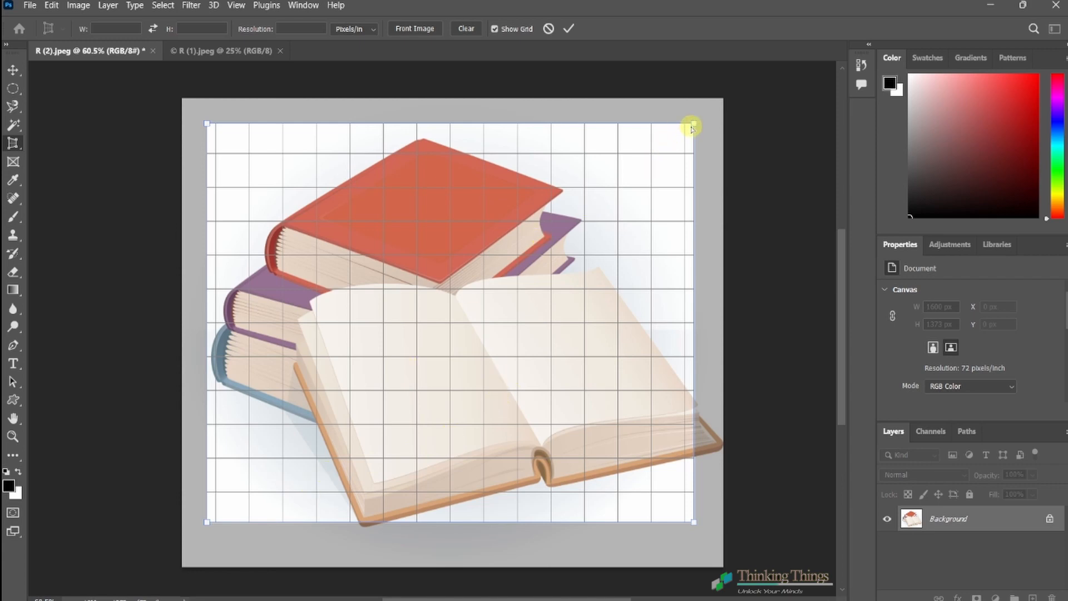
left_click_drag(693, 127, 631, 168)
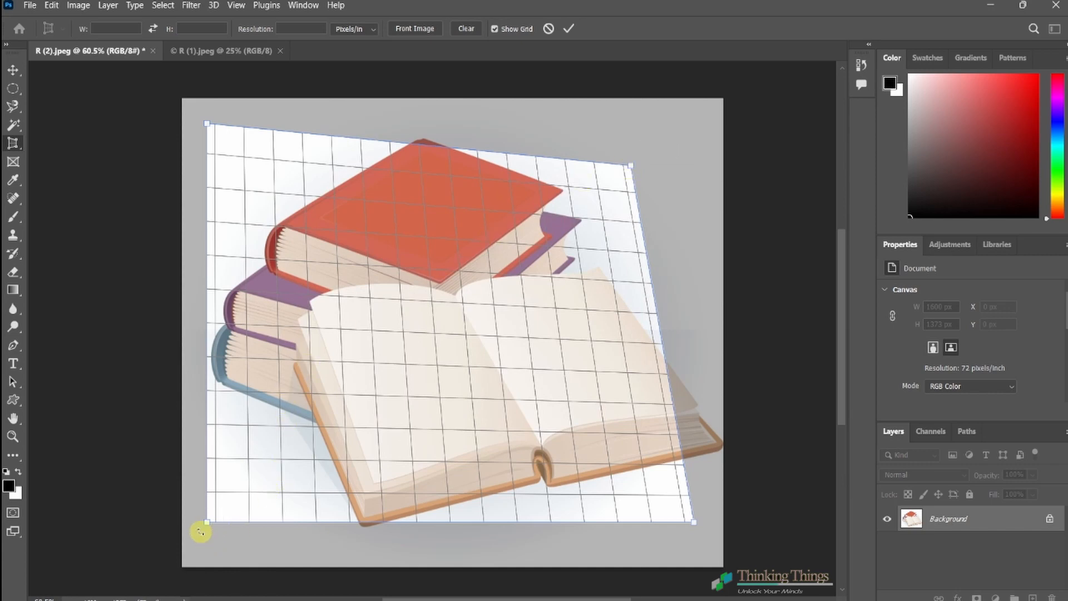
left_click_drag(207, 521, 251, 500)
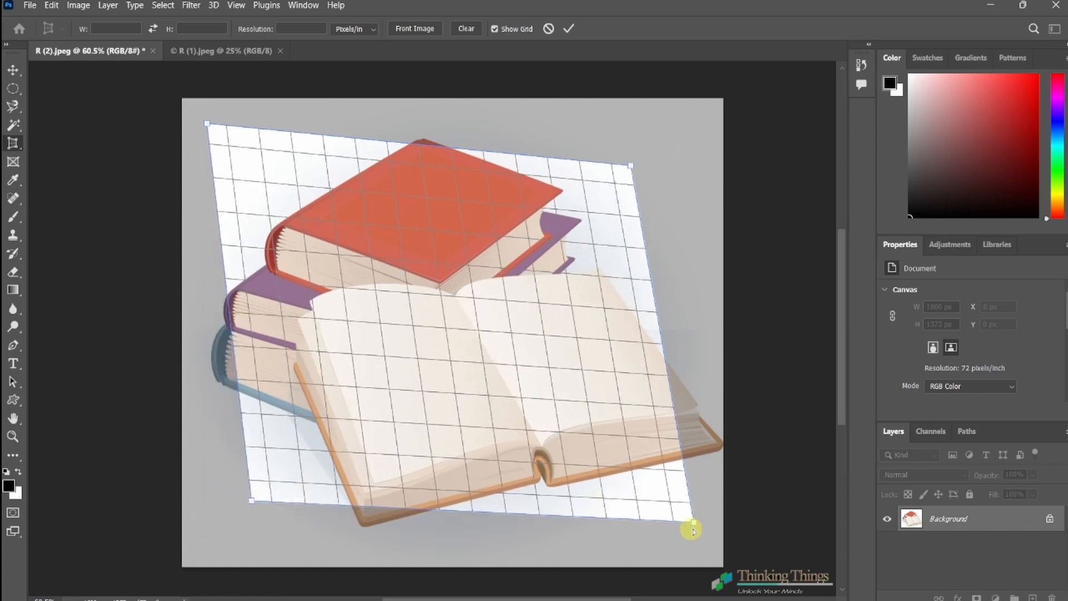
left_click_drag(695, 523, 683, 545)
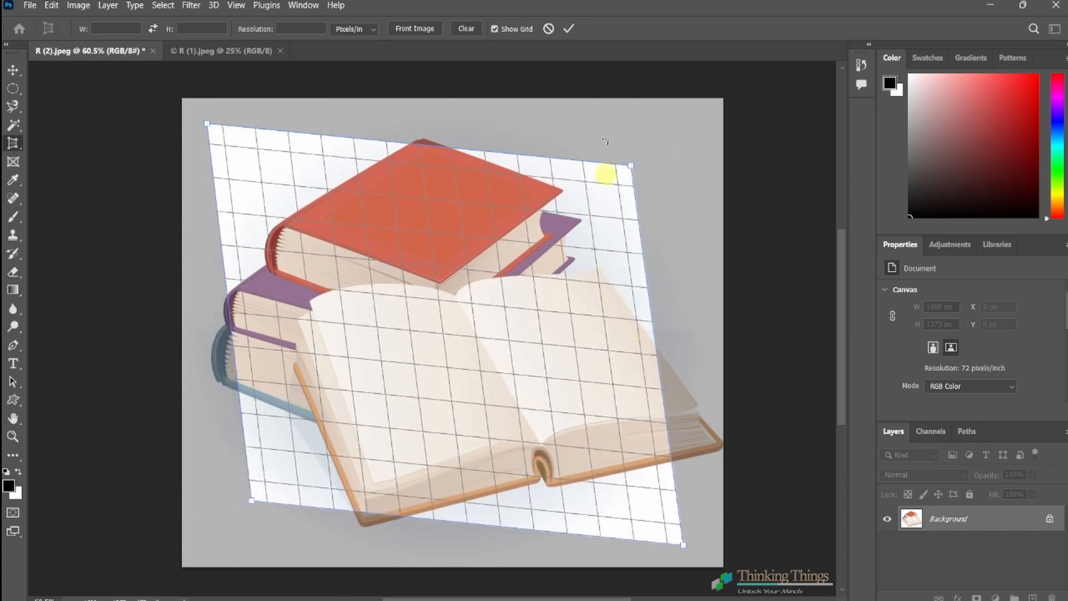
key("Return")
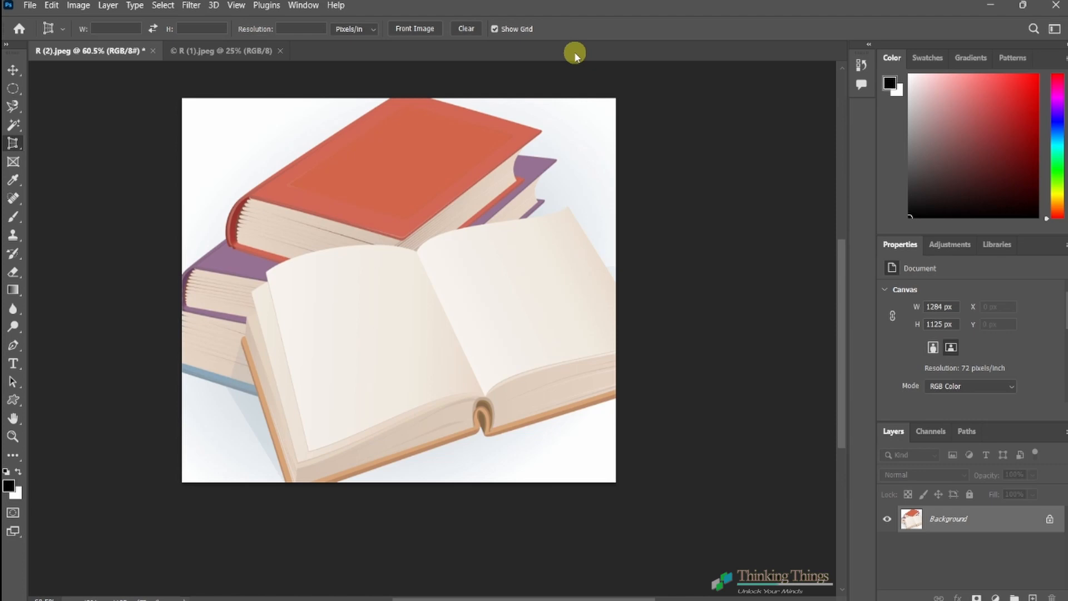
key("ctrl+z")
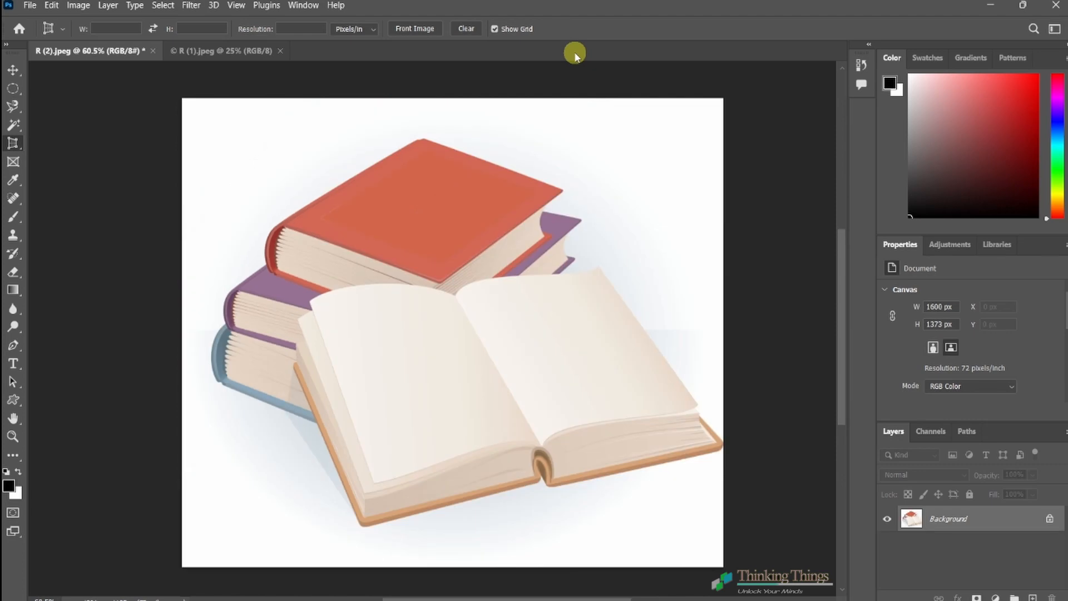
Use the Slice tool to draw a full-height slice along the image's left side and another over its middle
right_click(13, 143)
left_click(71, 168)
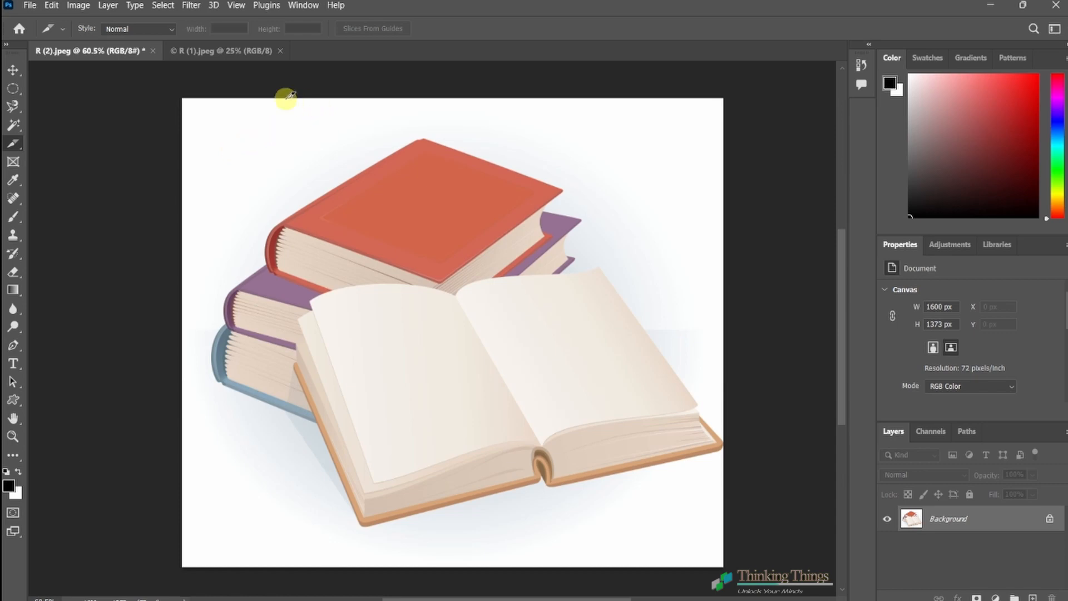
left_click_drag(196, 108, 306, 566)
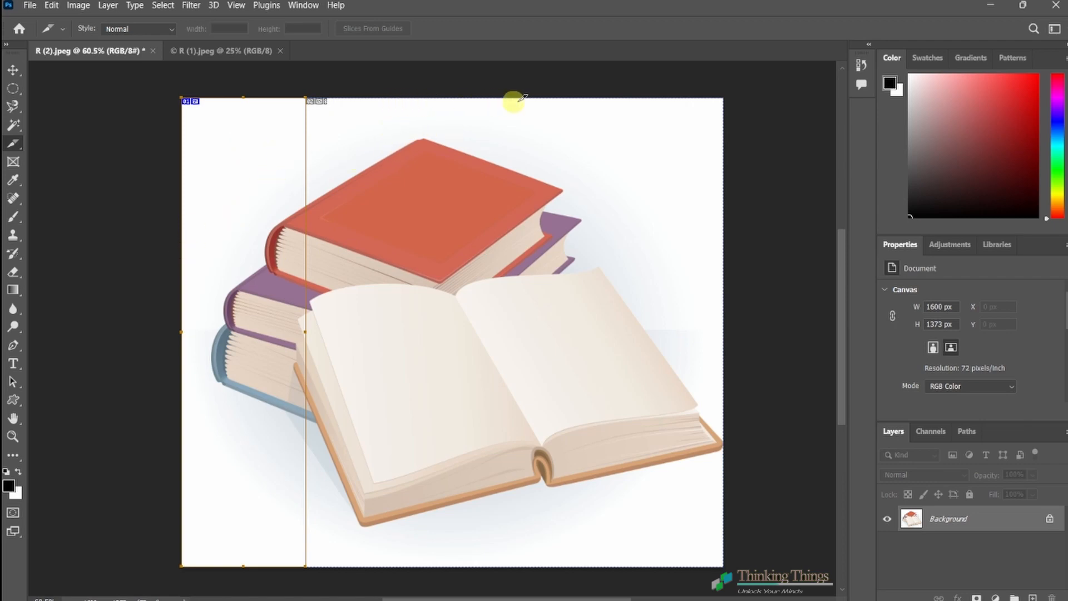
left_click_drag(566, 106, 424, 565)
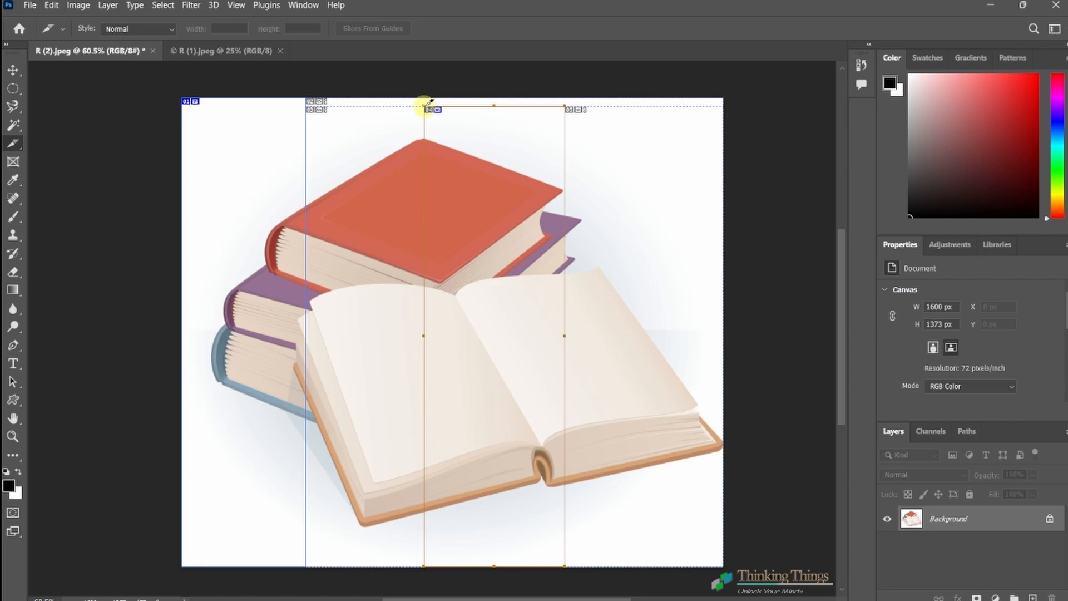
Lower the middle slice's top edge and extend its right edge outward, and switch to the Slice Select tool
left_click_drag(453, 105, 458, 160)
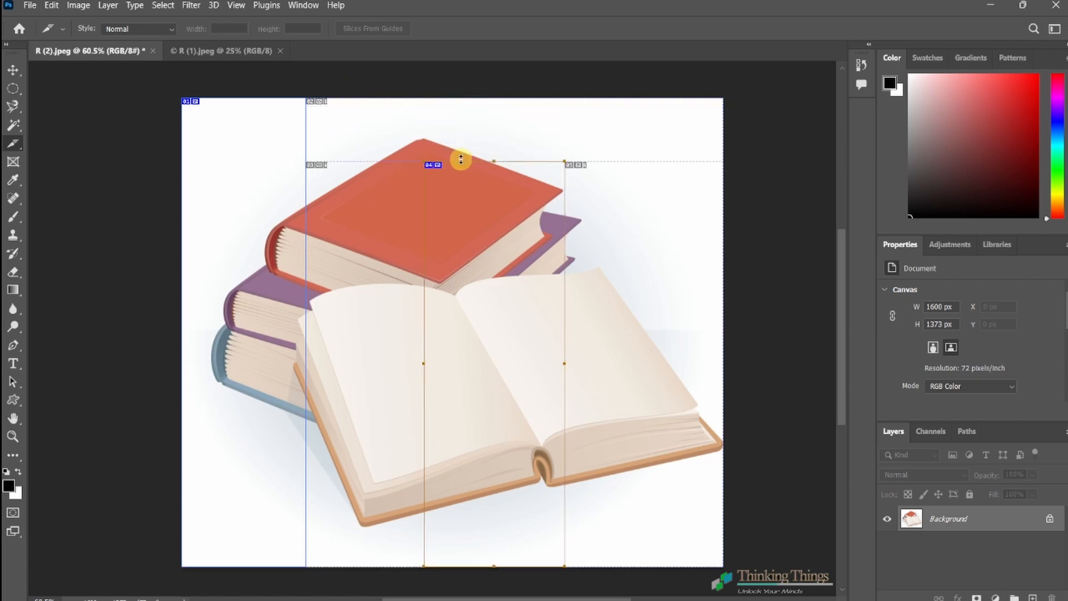
left_click_drag(565, 184, 612, 255)
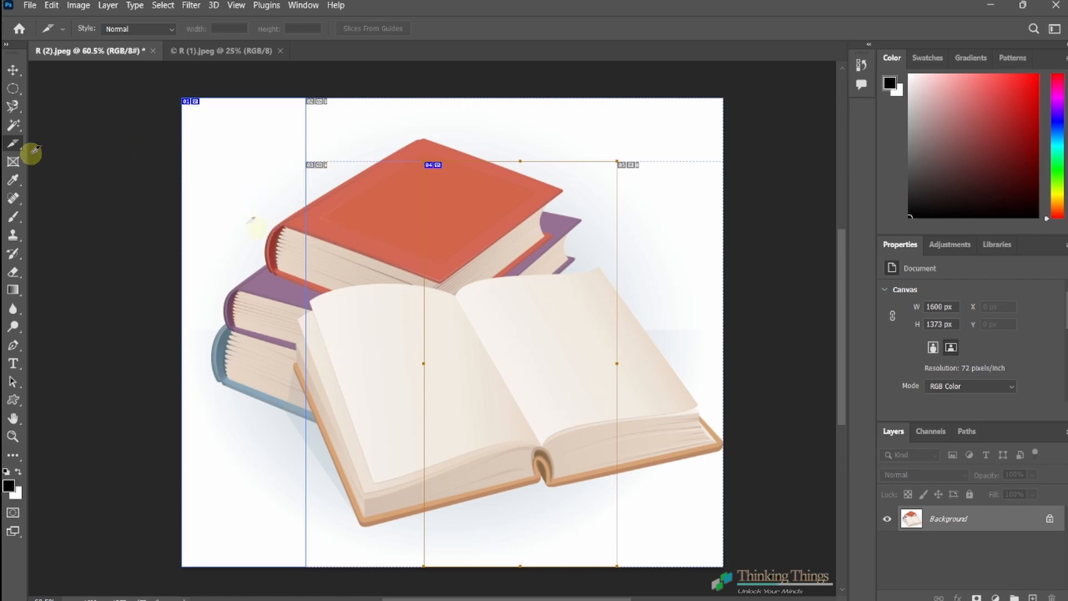
left_click(15, 148)
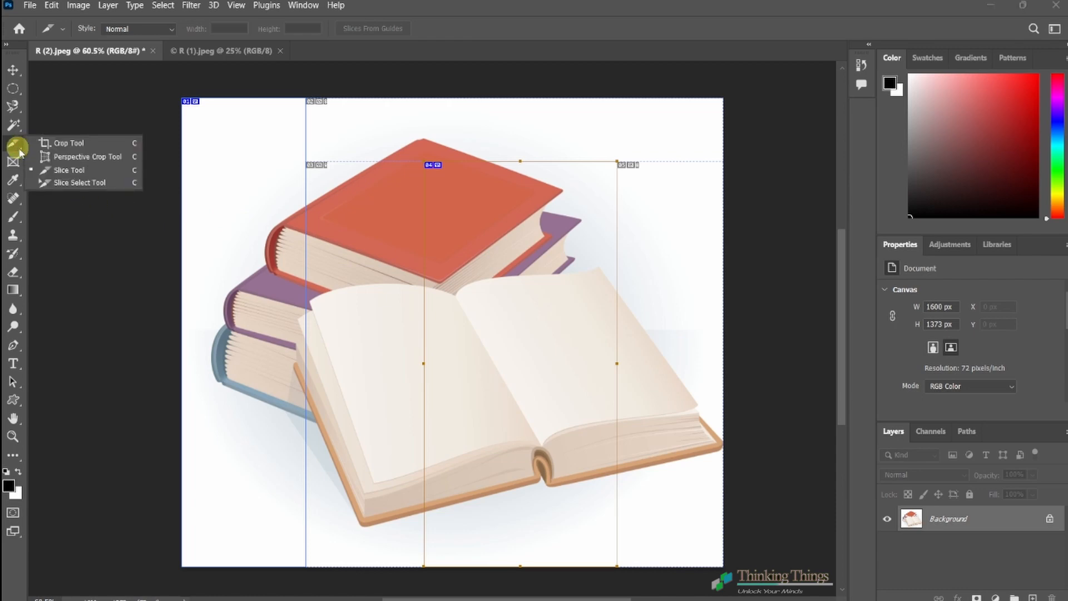
left_click(62, 185)
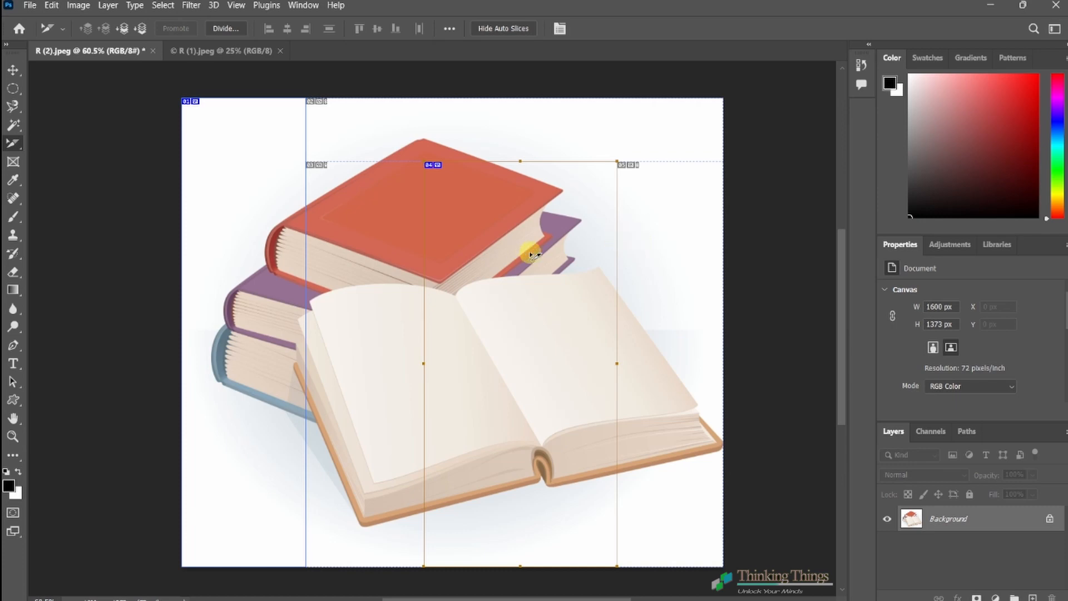
left_click(382, 140)
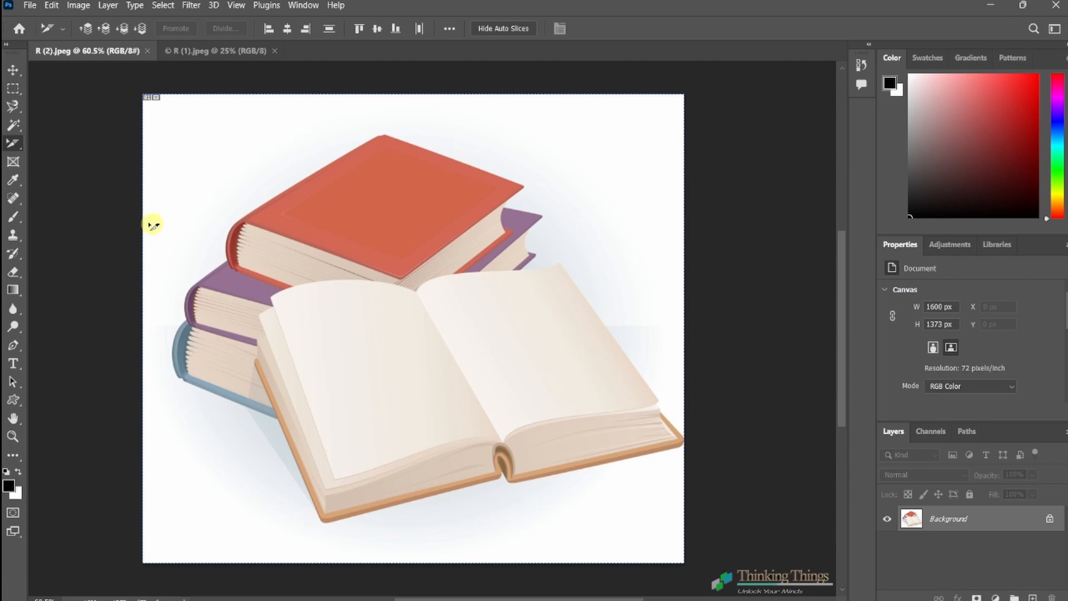
Activate the Frame tool and open the open-door-2 and nature-lessons-tes-teach images together from the project folder
left_click(13, 161)
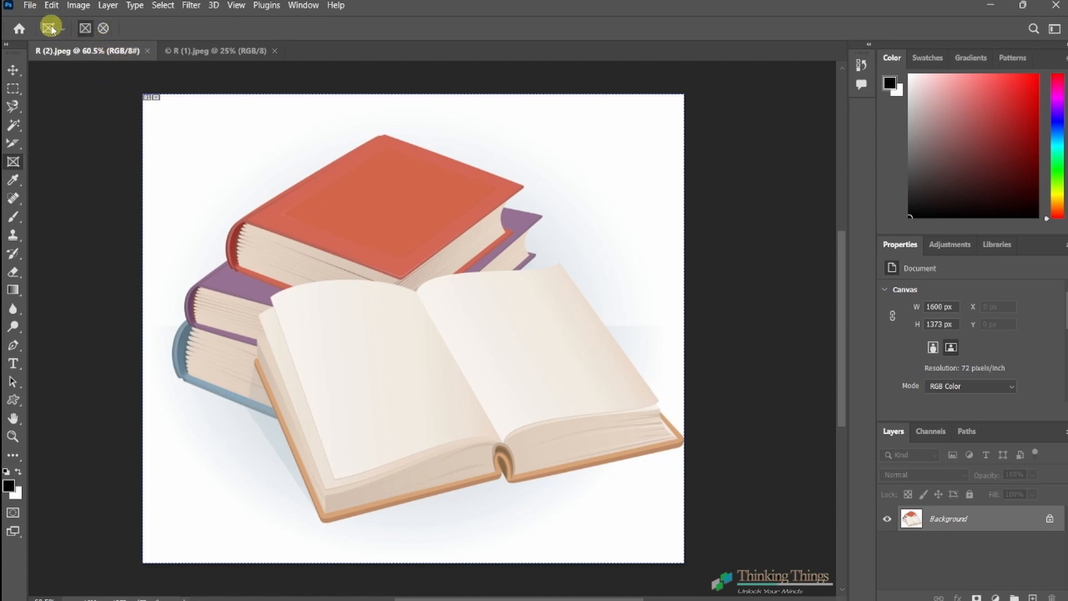
left_click(32, 8)
left_click(42, 29)
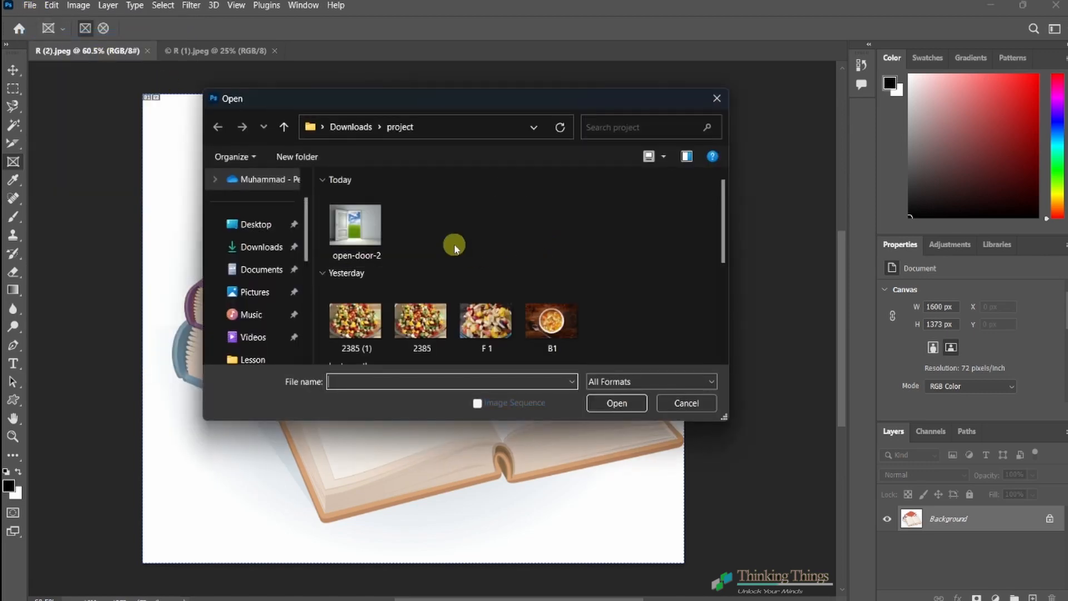
left_click(381, 242)
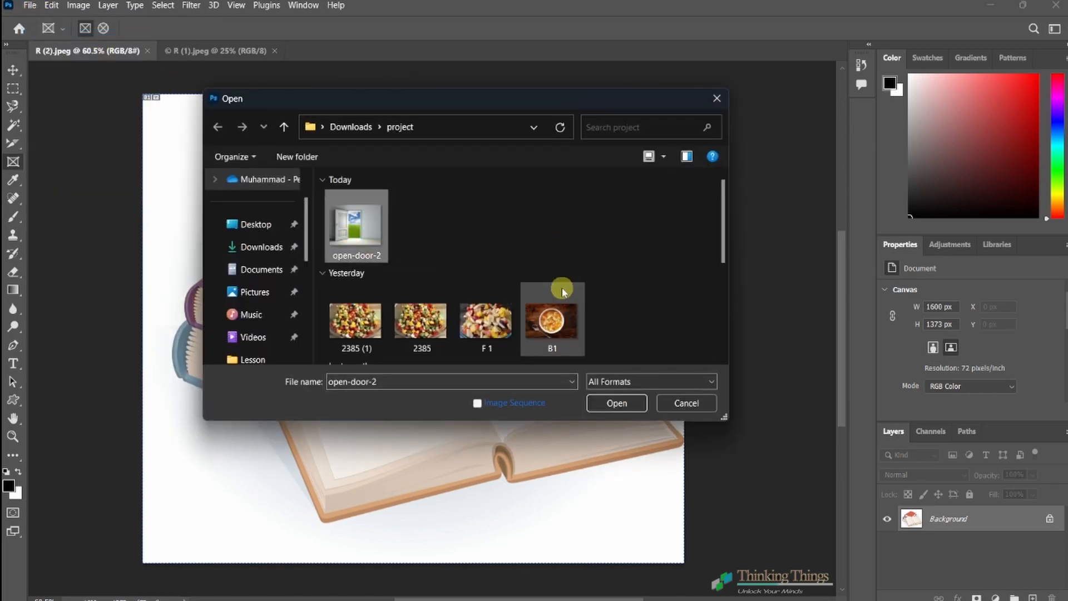
scroll(613, 268, "down", 5)
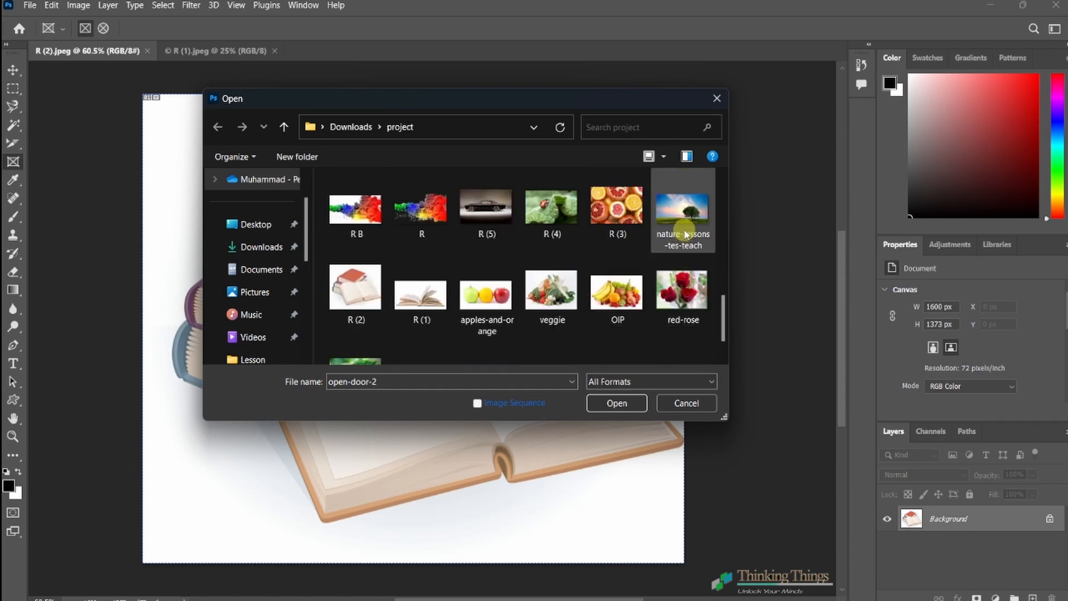
left_click(685, 234, "ctrl")
left_click(633, 405)
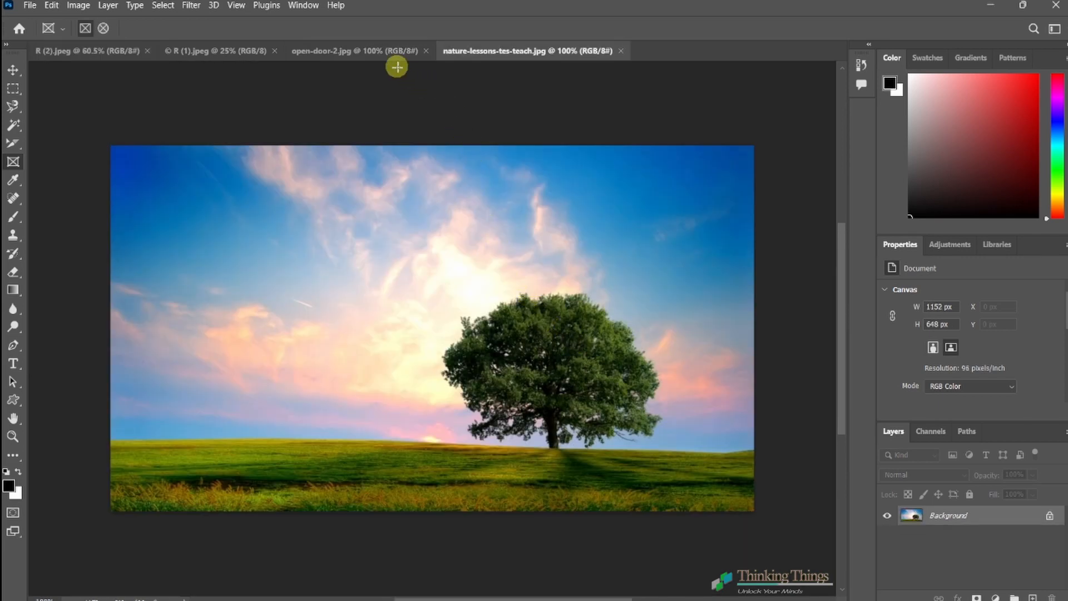
Look through the open image documents, ending on nature-lessons-tes-teach.jpg
left_click(222, 49)
left_click(131, 49)
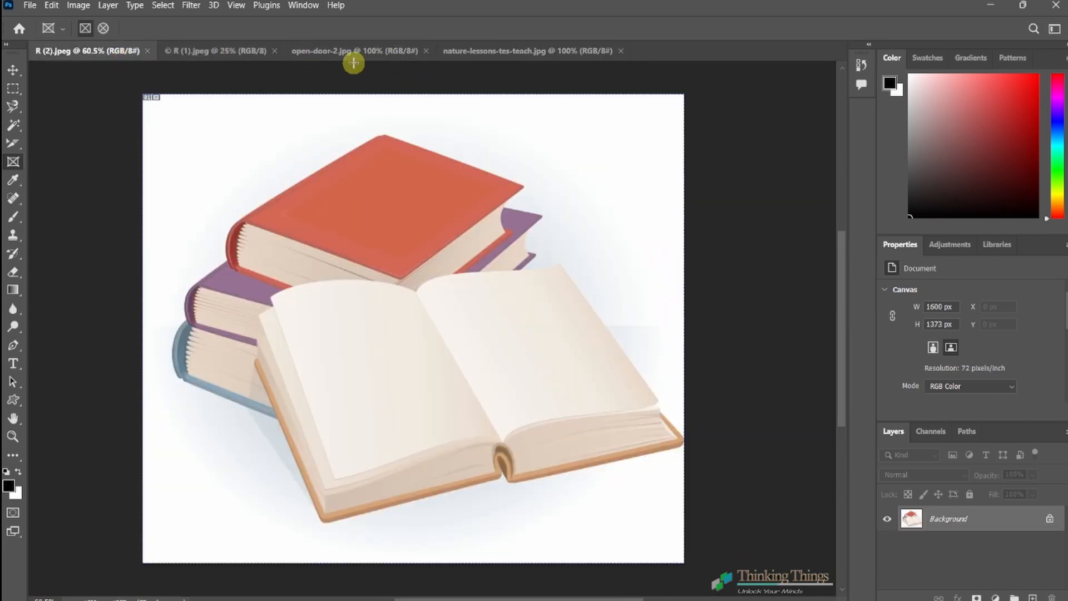
left_click(386, 50)
left_click(516, 50)
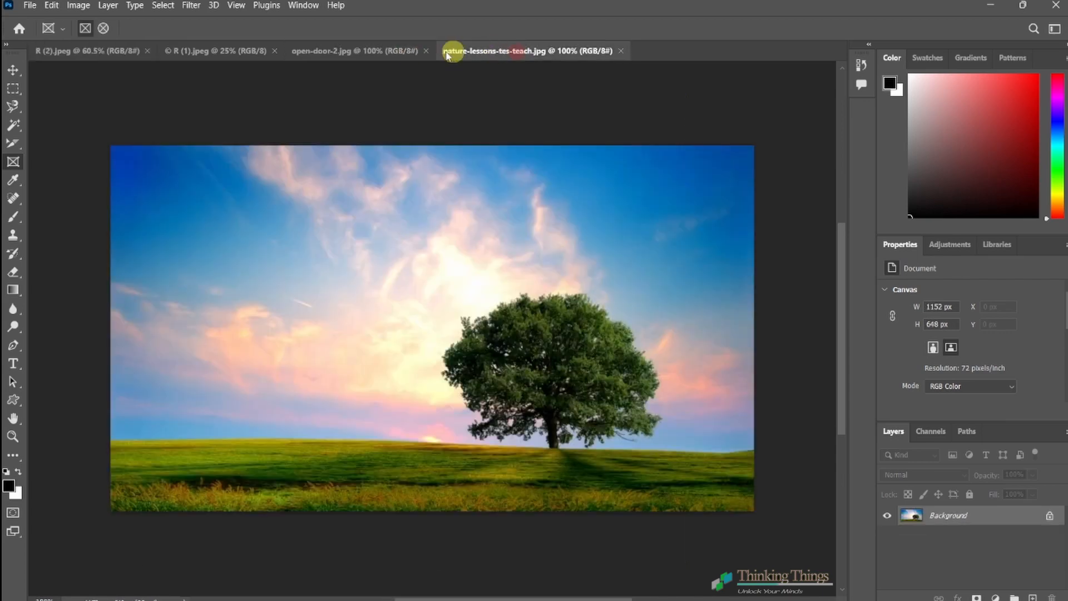
Draw a rectangular frame about 185 px by 398 px over the doorway opening in open-door-2.jpg, fitting its upper edge to the opening
left_click(393, 50)
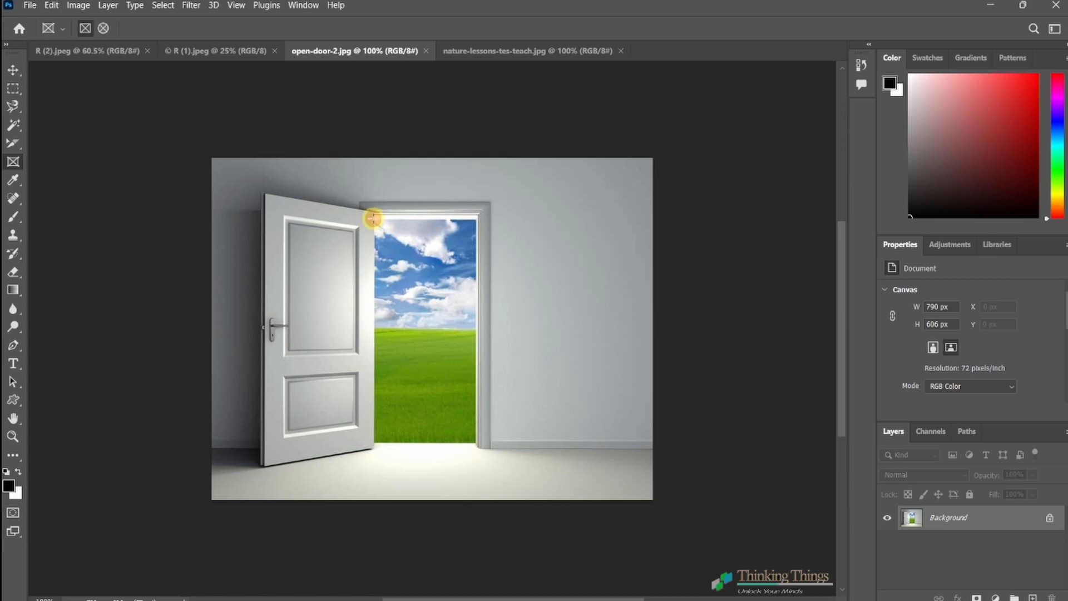
left_click_drag(373, 218, 477, 443)
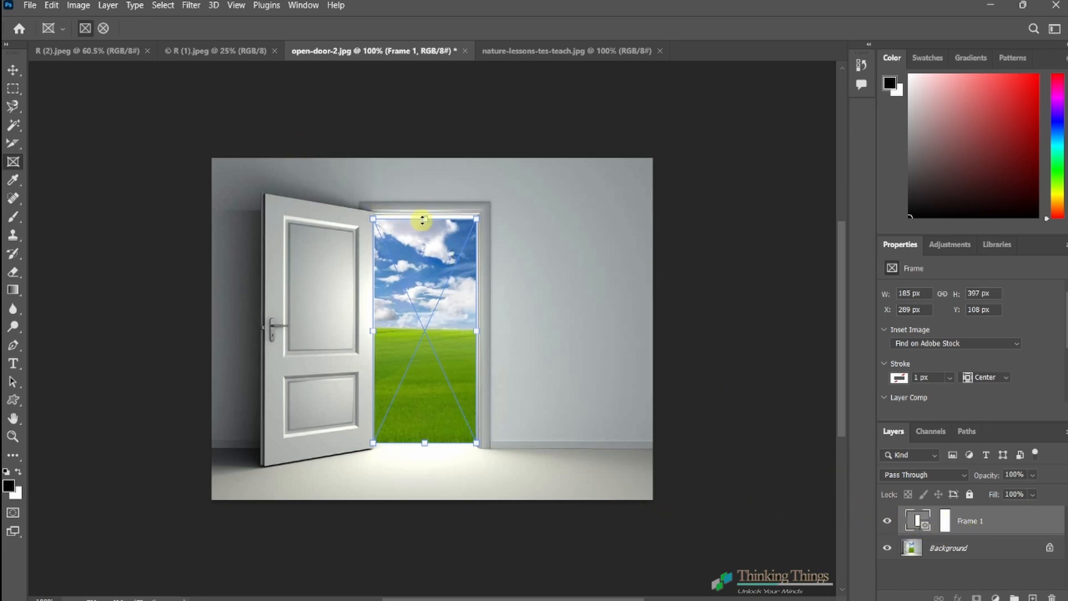
left_click_drag(424, 219, 423, 213)
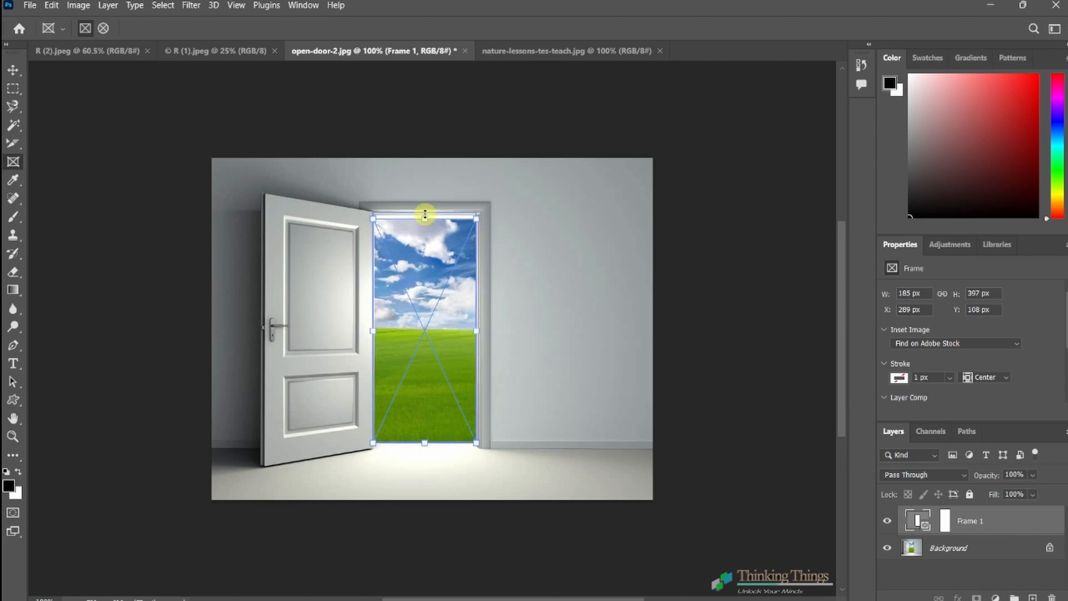
key("ctrl+z")
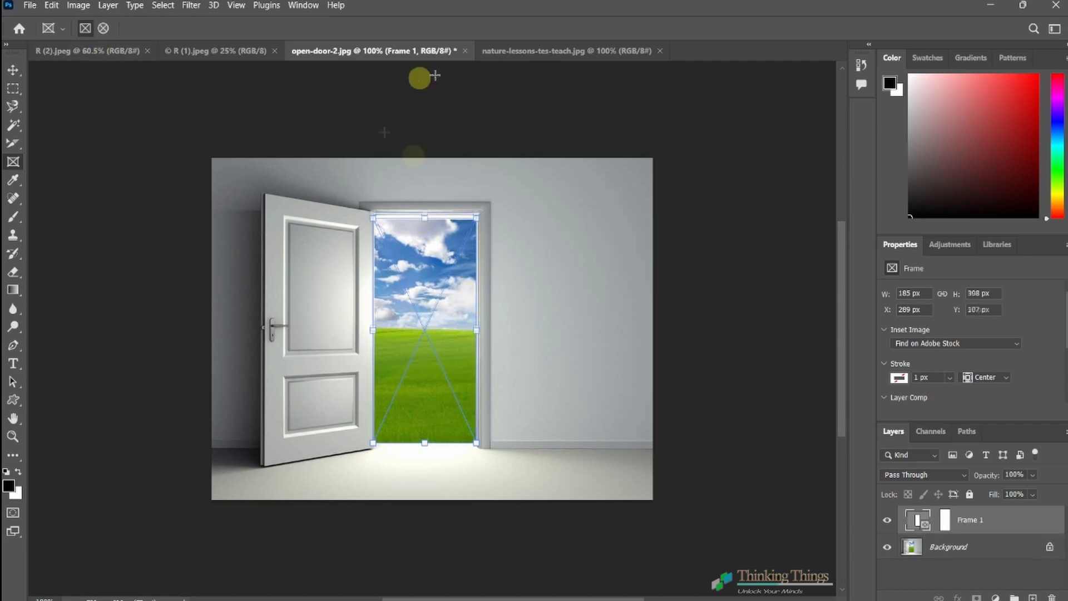
In nature-lessons-tes-teach.jpg, select a rectangle of about 373 by 581 px around the tree, reaching the image's lower edge, and copy it
left_click(507, 51)
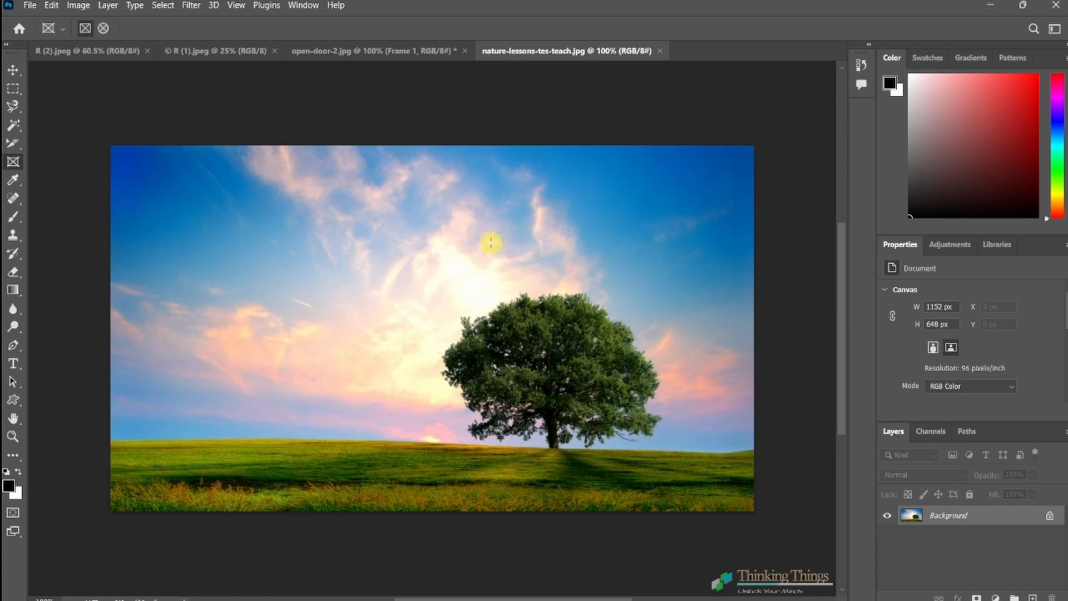
key("m")
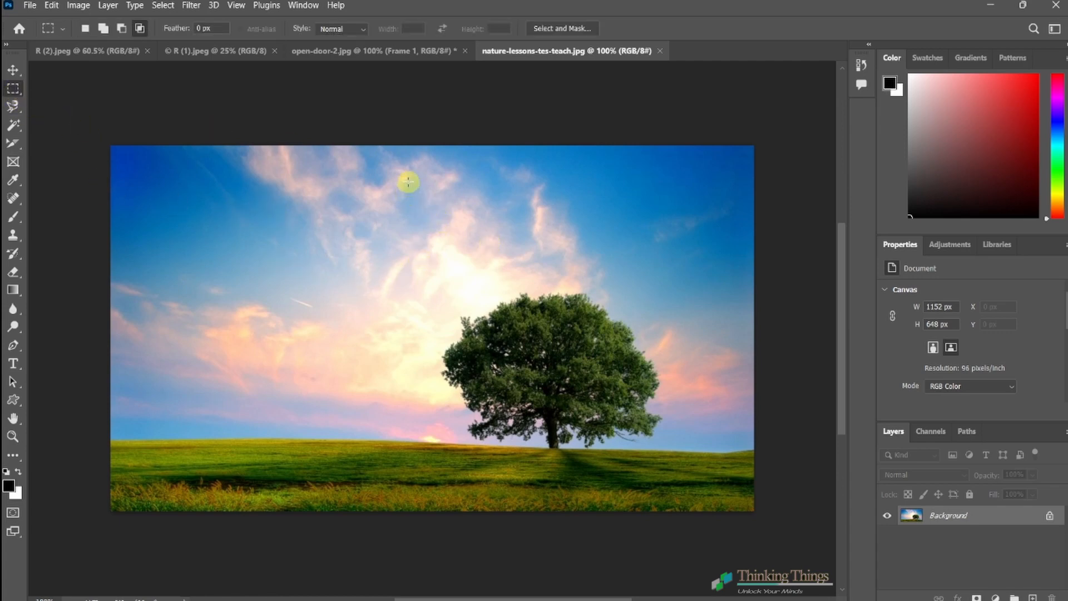
left_click_drag(430, 184, 637, 523)
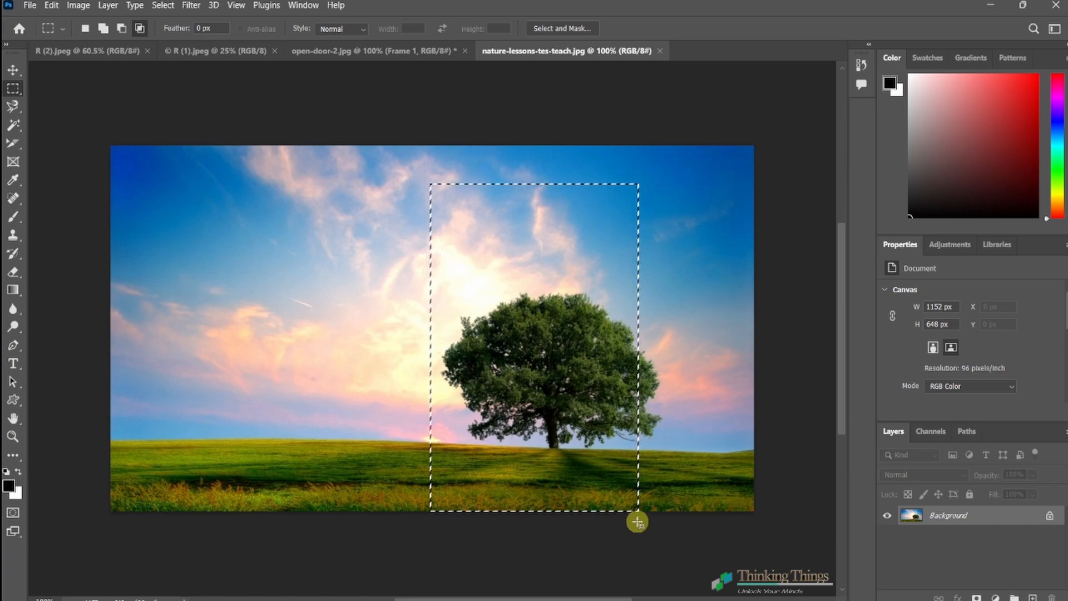
Return to open-door-2.jpg, switch to the Move tool and paste the copied tree area into the doorway frame
left_click(369, 50)
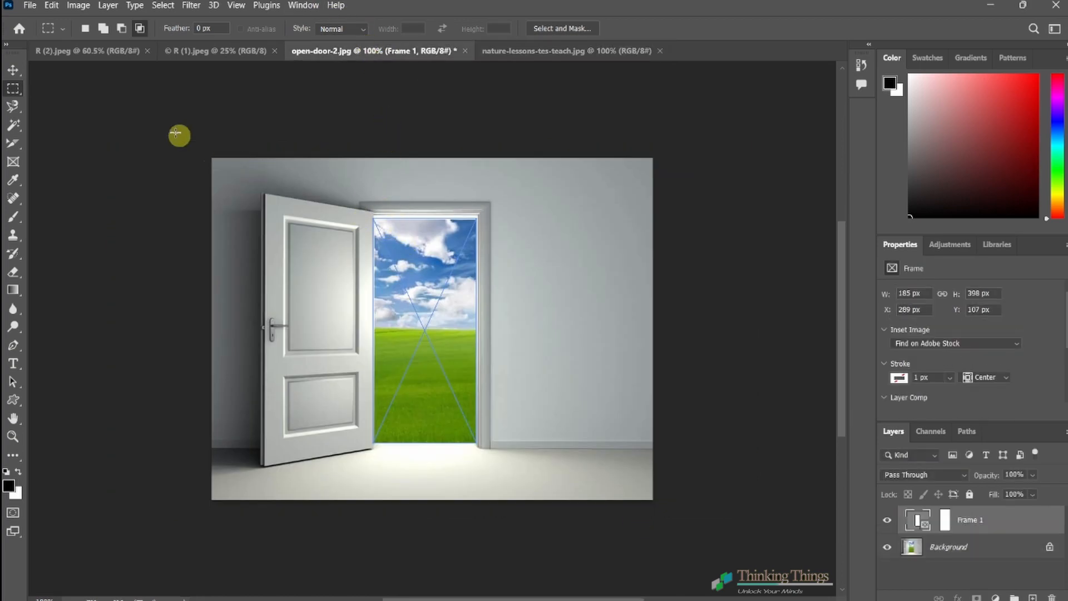
key("v")
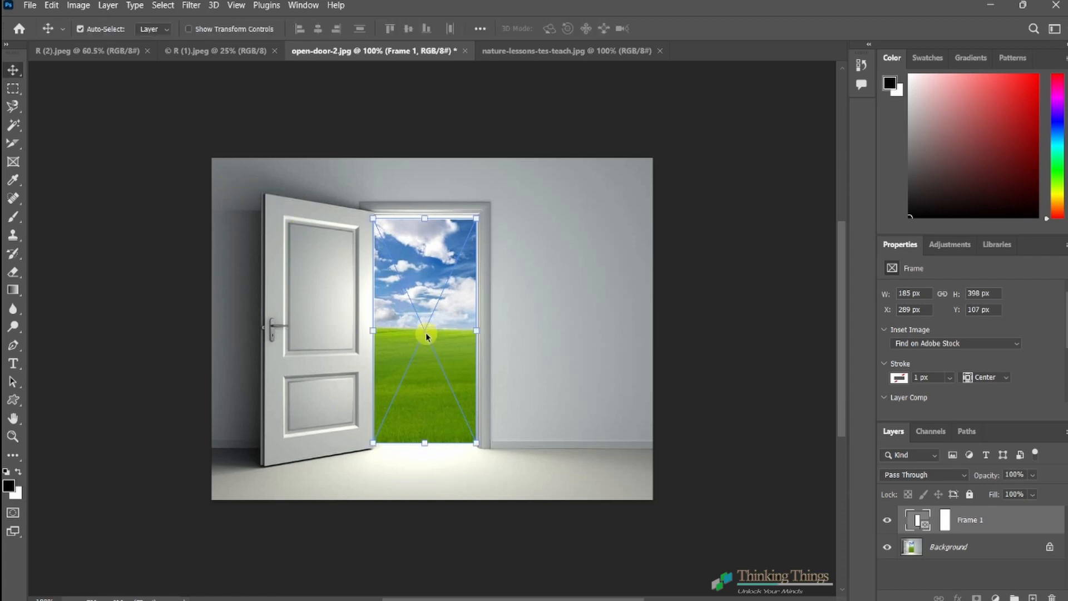
key("ctrl")
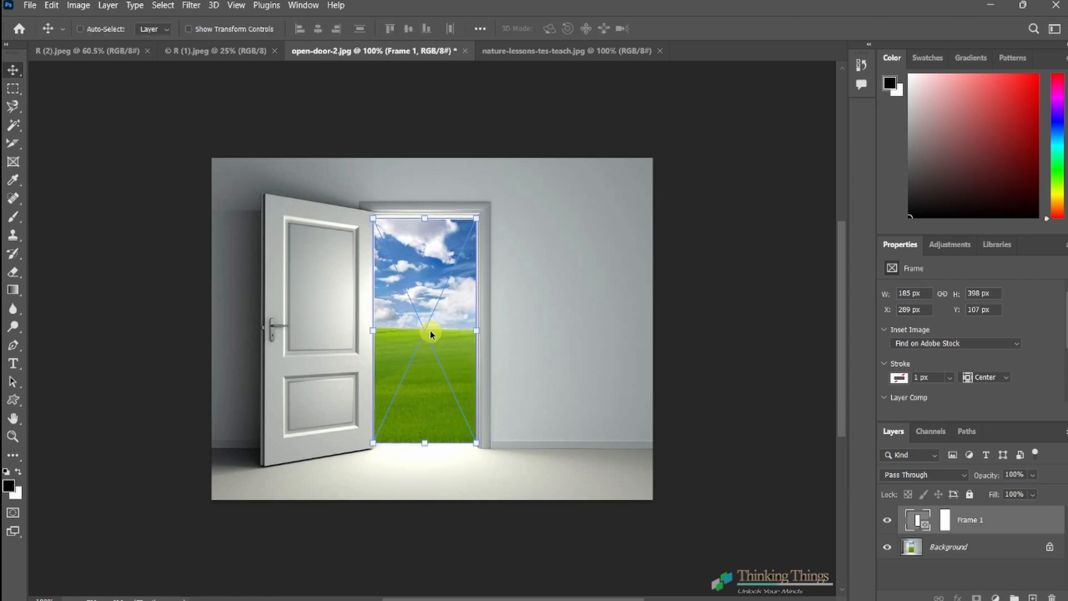
key("ctrl+v")
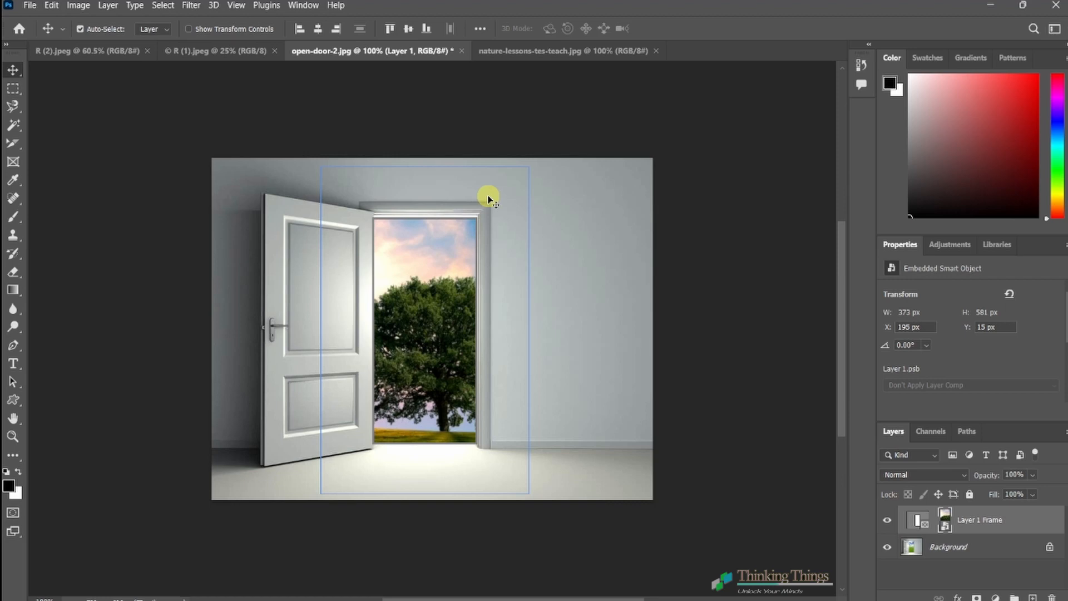
Free-transform the pasted tree image to fit the doorway frame, scaling it to about 49.60% width and 68.50% height
key("ctrl+t")
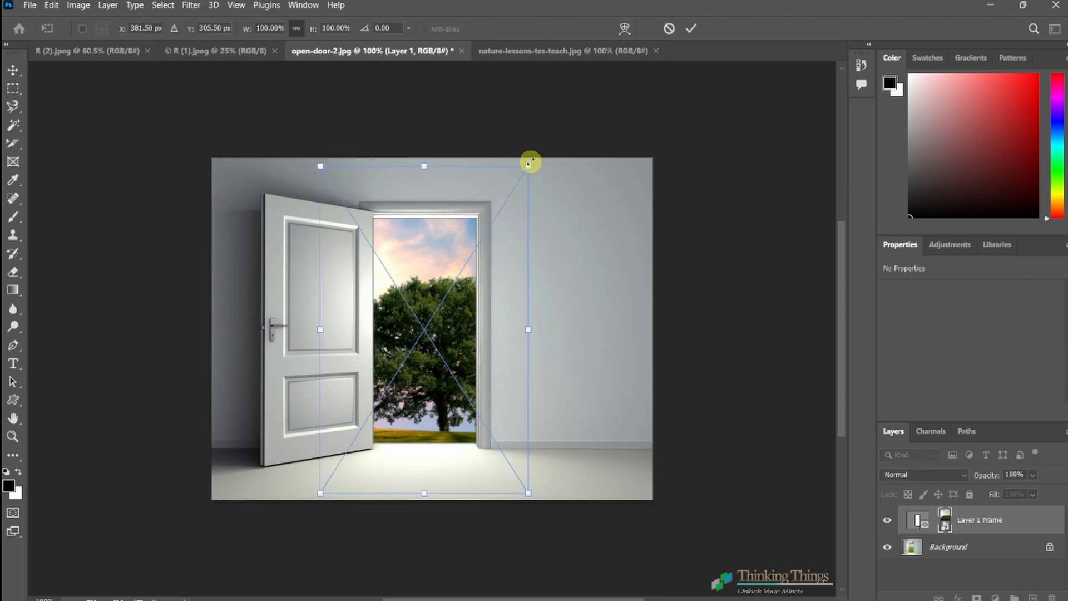
left_click_drag(529, 164, 479, 216)
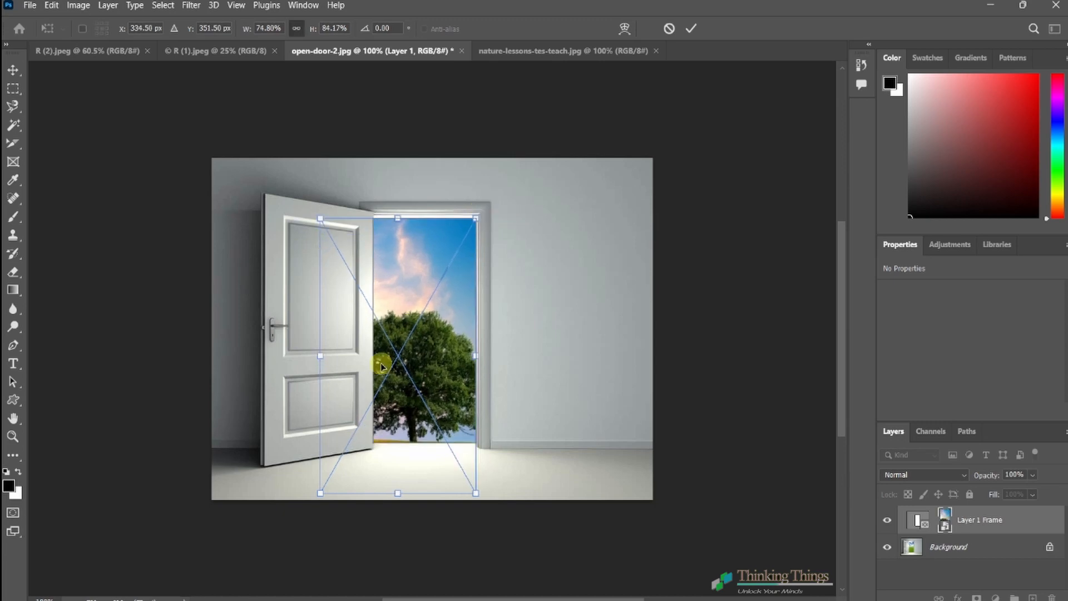
left_click_drag(320, 493, 372, 441)
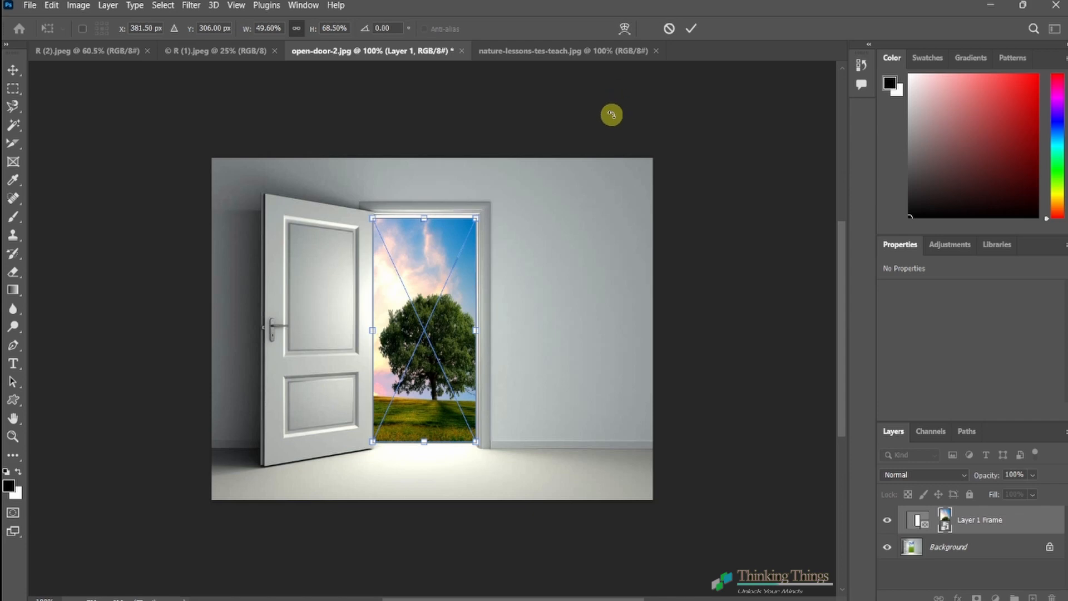
left_click(690, 29)
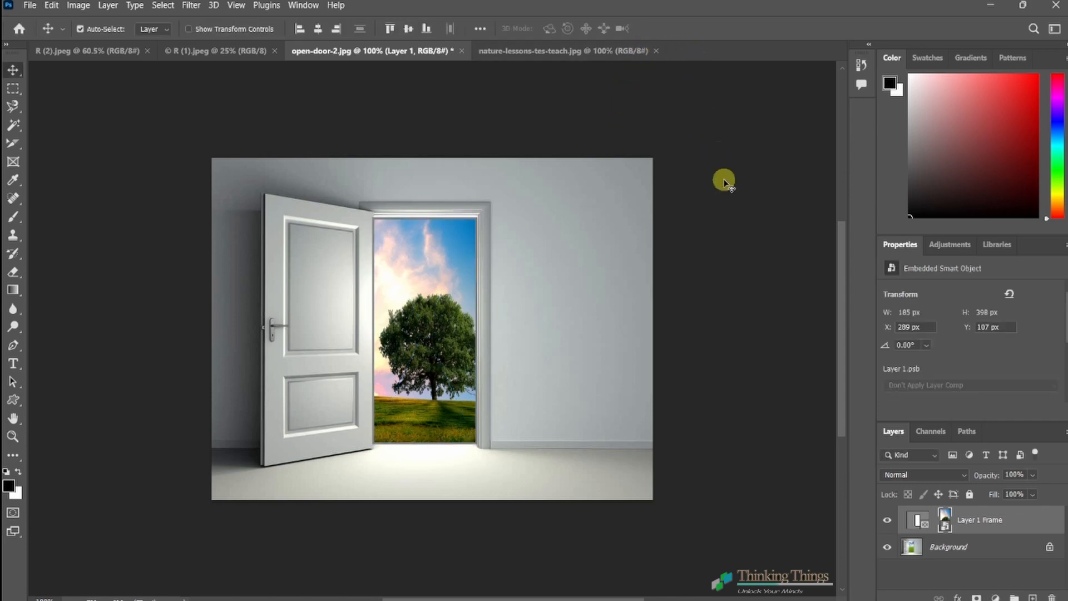
Lower the framed tree layer's opacity to 79% and toggle its visibility to compare with the original doorway, leaving it shown
left_click(1033, 475)
mouse_move(1046, 489)
left_mouse_down()
mouse_move(1023, 496)
mouse_move(1034, 493)
left_mouse_up()
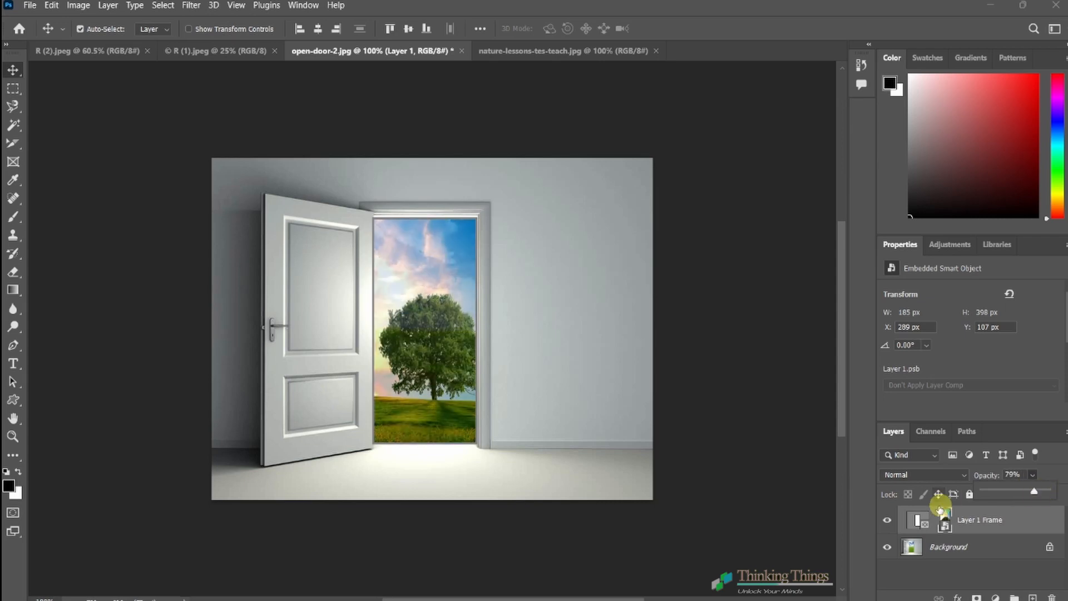
left_click(889, 524)
left_click(889, 523)
left_click(890, 523)
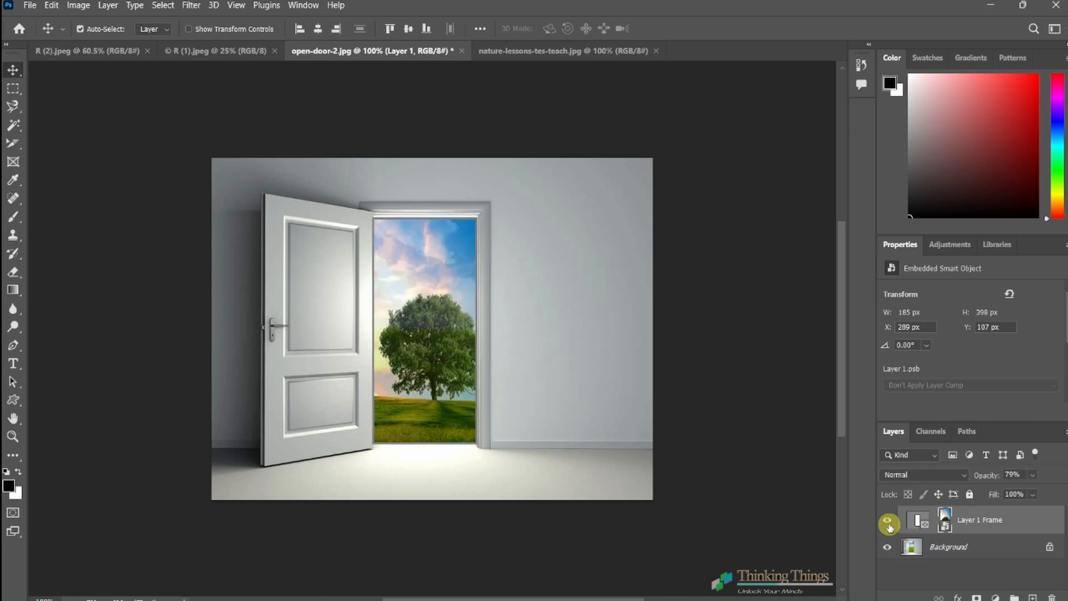